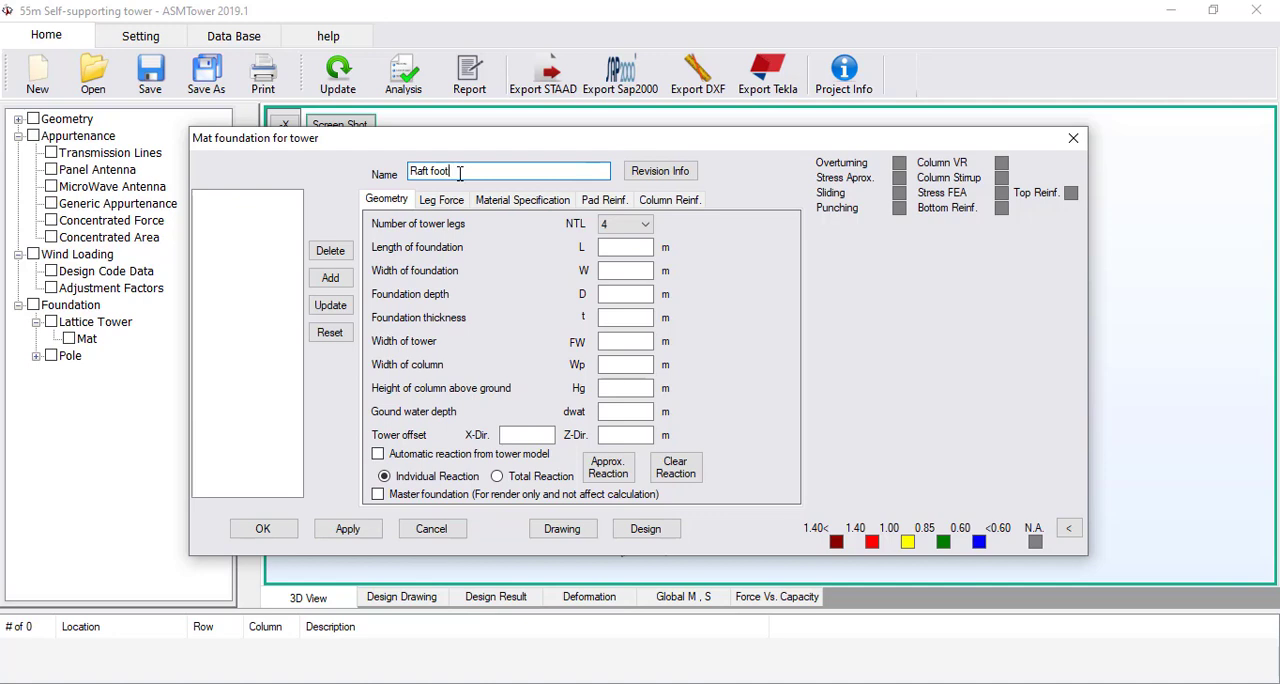
# Complete the mat foundation's name as "Raft footing 100 KPa"
pyautogui.write('ing 100 KPa')
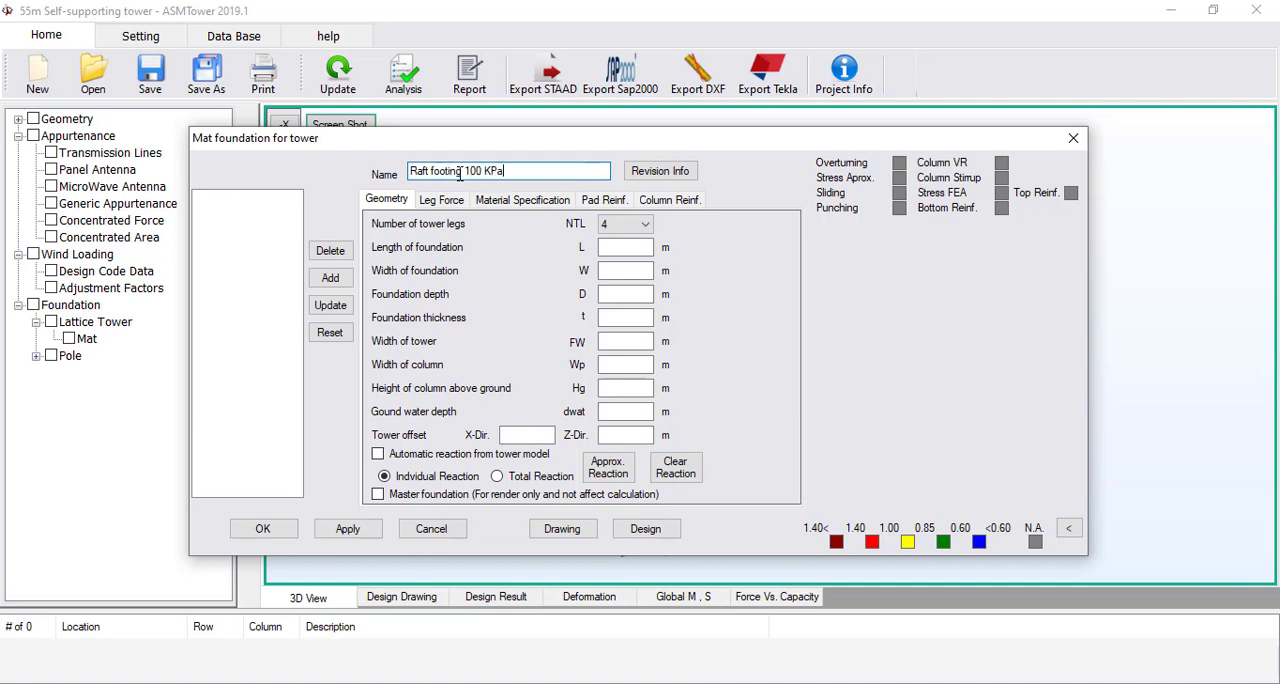
# Specify the soil with net bearing capacity 100 KPa, safety factor 2, internal friction angle 30° and backfill density 1600 kg/m³
pyautogui.click(493, 202)
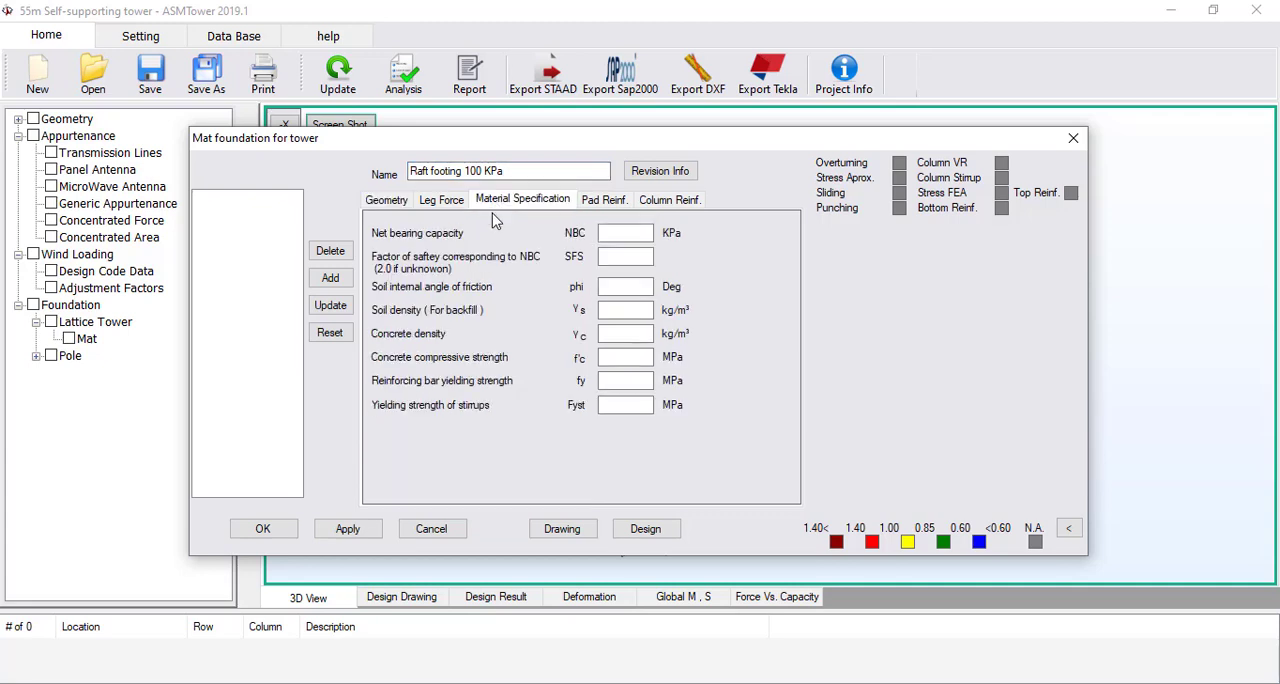
pyautogui.click(619, 235)
pyautogui.write('100')
pyautogui.press('Tab')
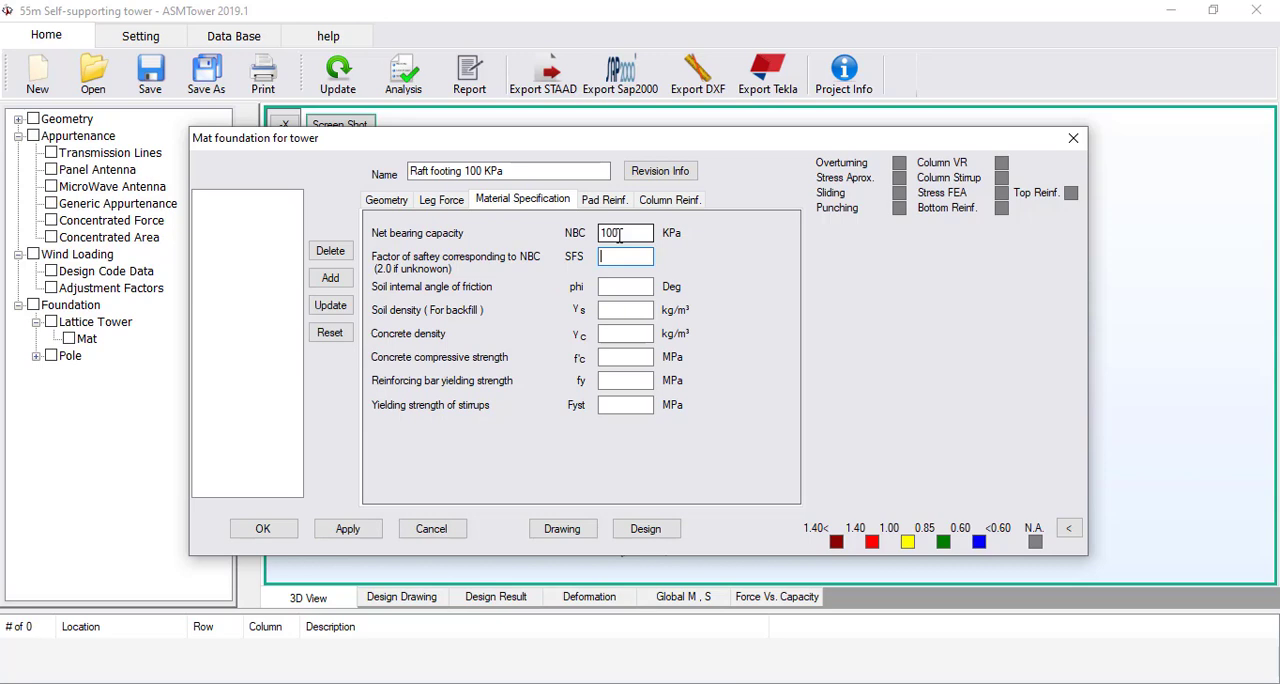
pyautogui.write('2')
pyautogui.press('Tab')
pyautogui.write('30')
pyautogui.press('Tab')
pyautogui.write('1600')
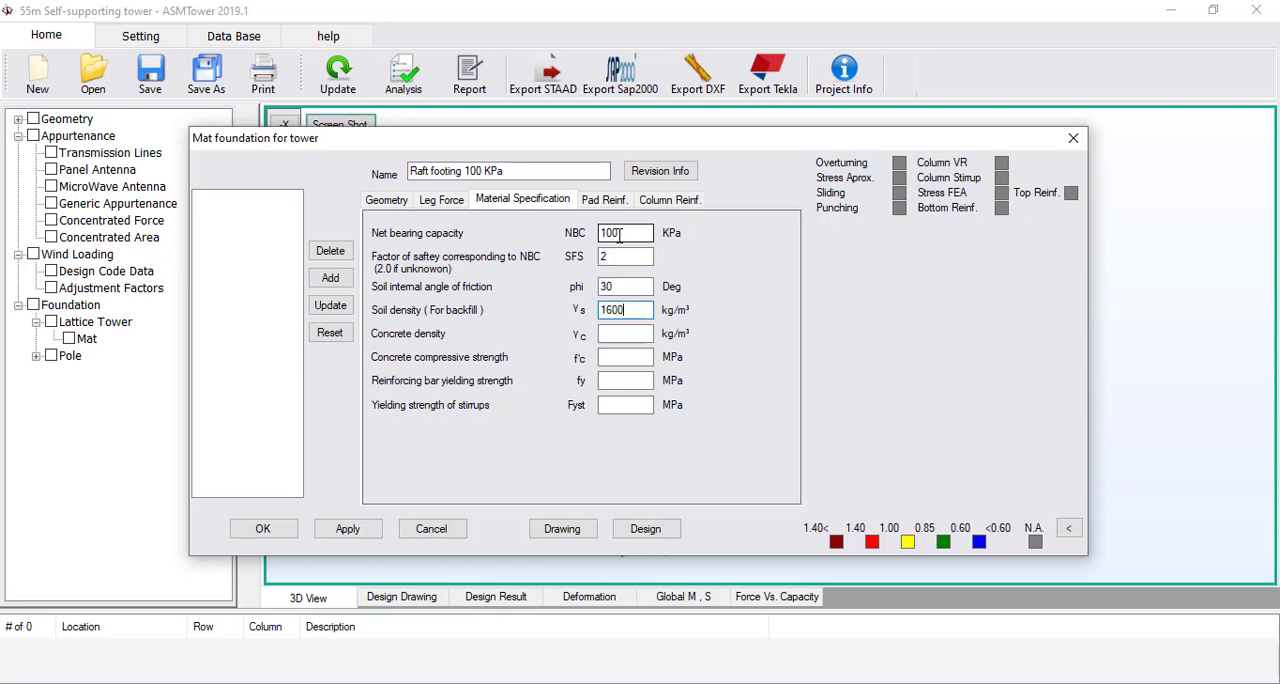
# Set concrete density to 2400 kg/m³, compressive strength to 21 MPa, and the yield strengths of reinforcing bars and stirrups to 420 MPa
pyautogui.press('Tab')
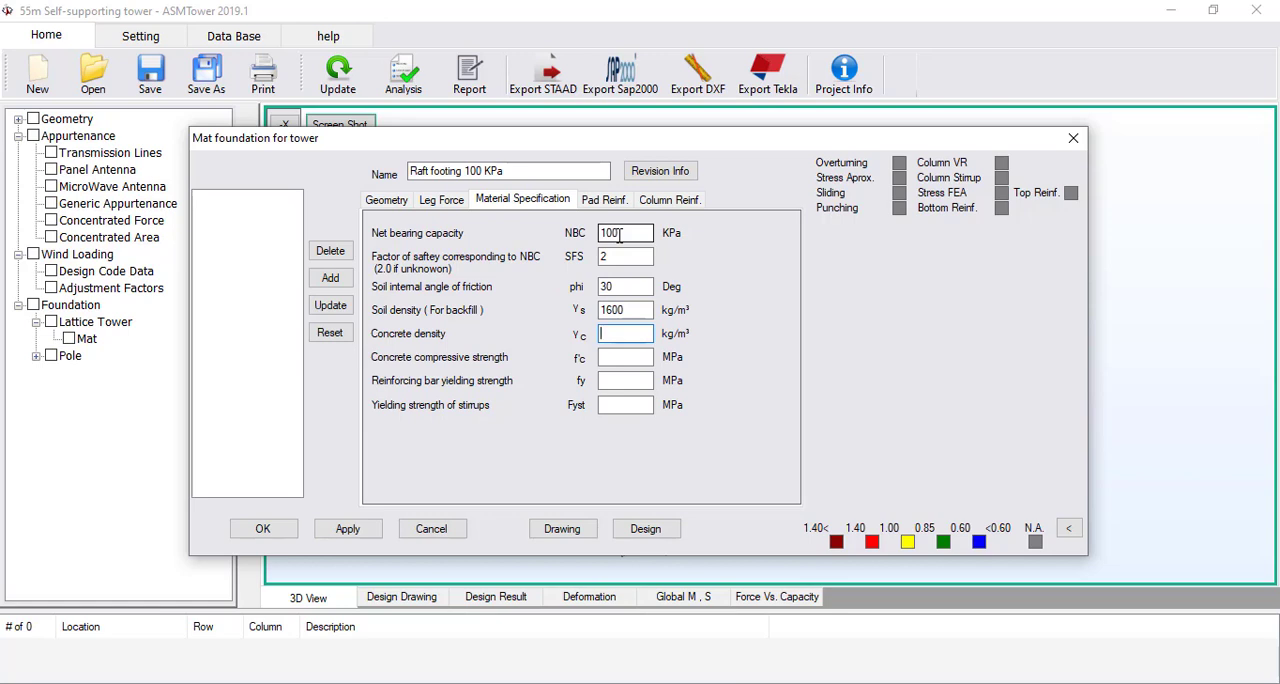
pyautogui.write('2400')
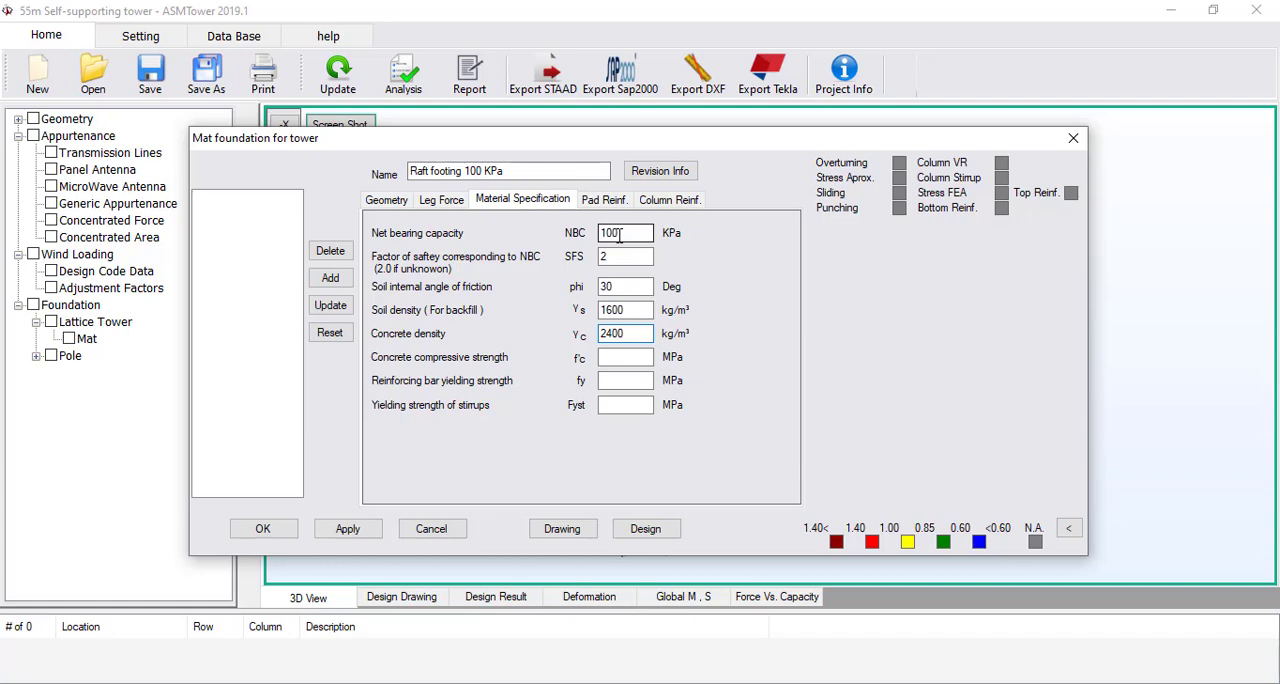
pyautogui.press('Tab')
pyautogui.write('21')
pyautogui.press('Tab')
pyautogui.write('420')
pyautogui.press('Tab')
pyautogui.write('420')
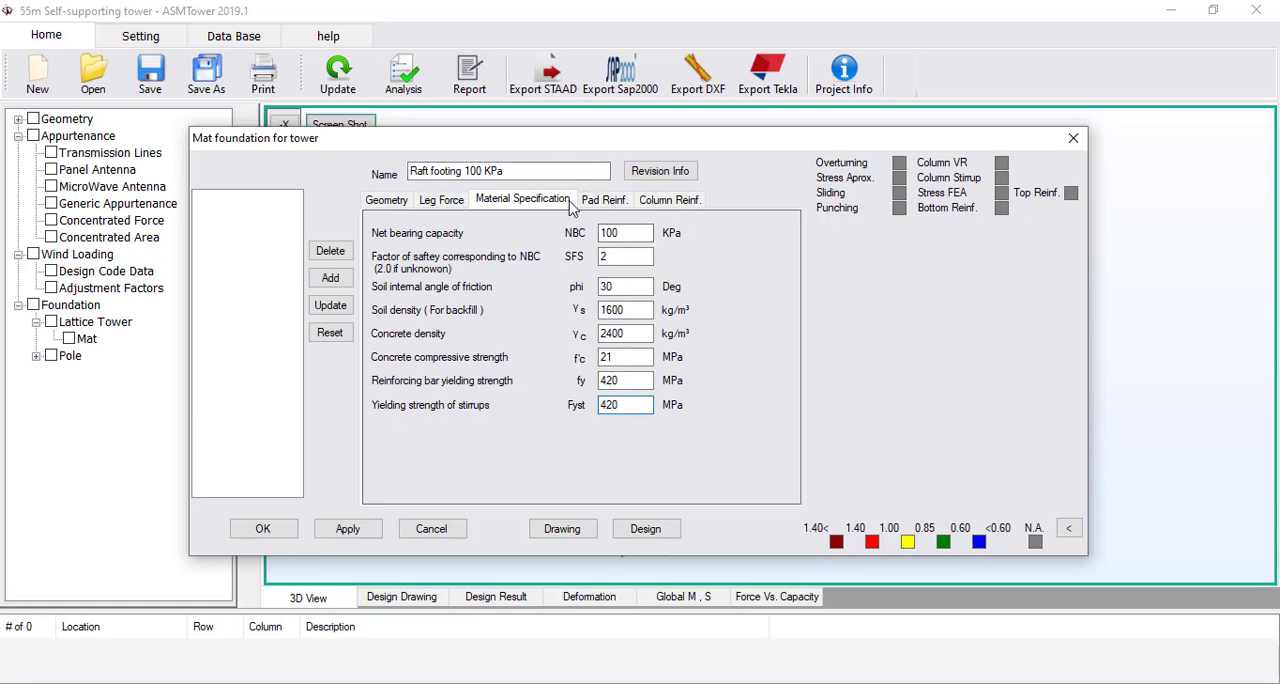
# Enable automatic reactions from the tower model in the foundation geometry and check the resulting leg forces
pyautogui.click(389, 200)
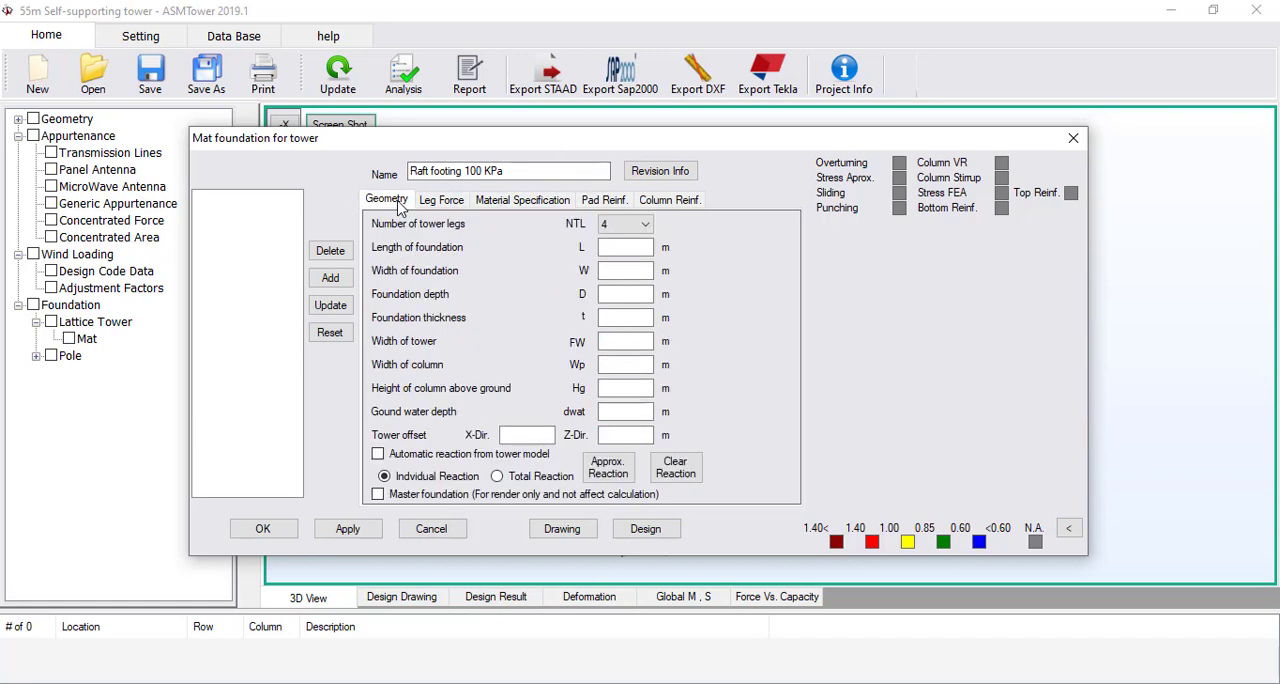
pyautogui.click(615, 248)
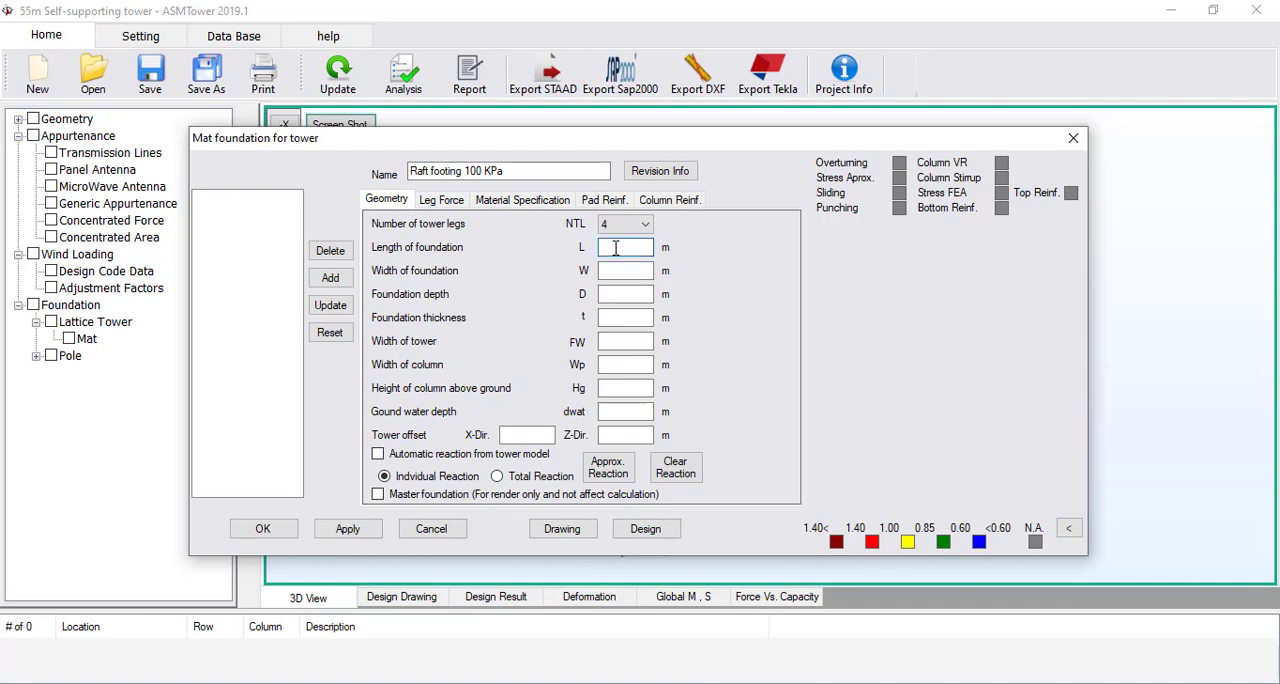
pyautogui.click(414, 460)
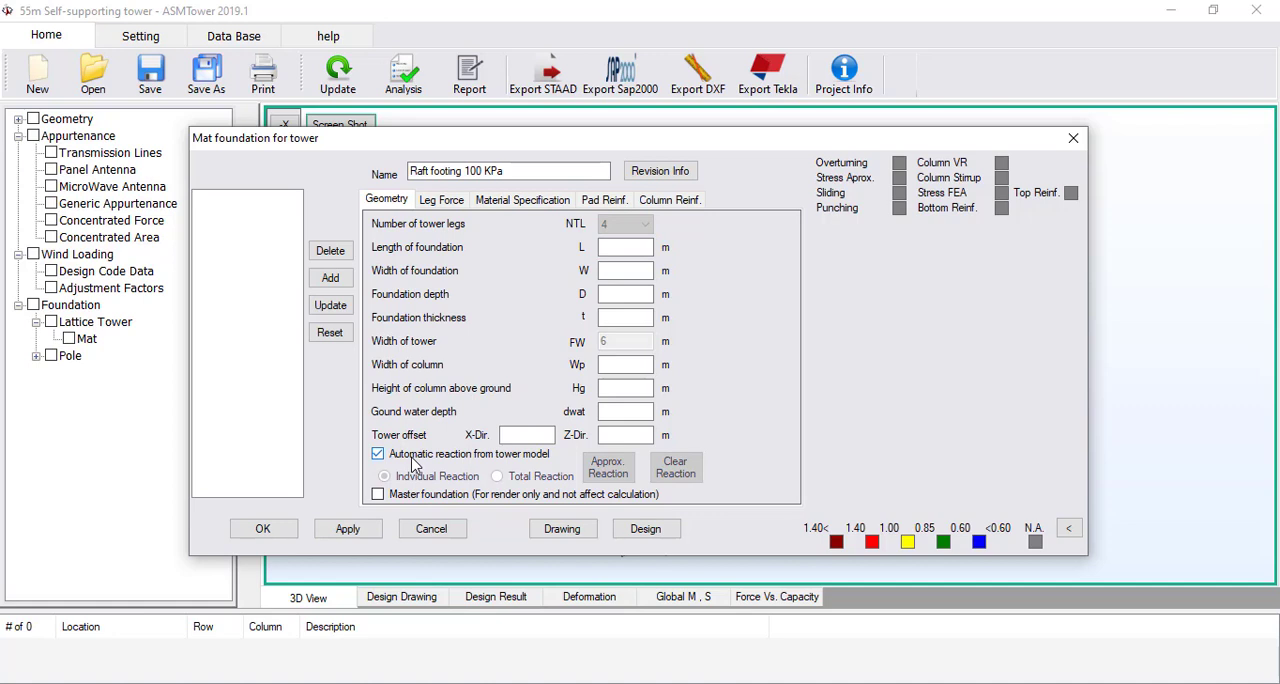
pyautogui.click(455, 199)
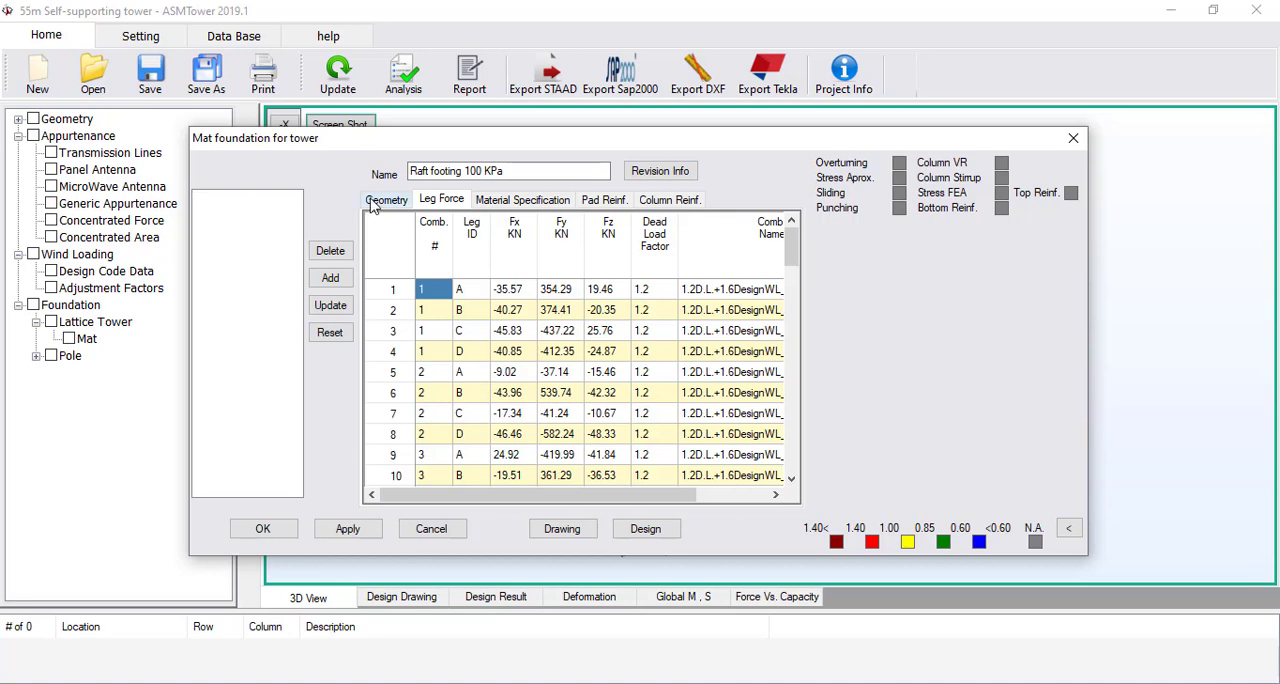
# Set the foundation geometry to 5 m length, 5 m width, 2 m depth and 0.5 m thickness
pyautogui.click(380, 201)
pyautogui.click(640, 245)
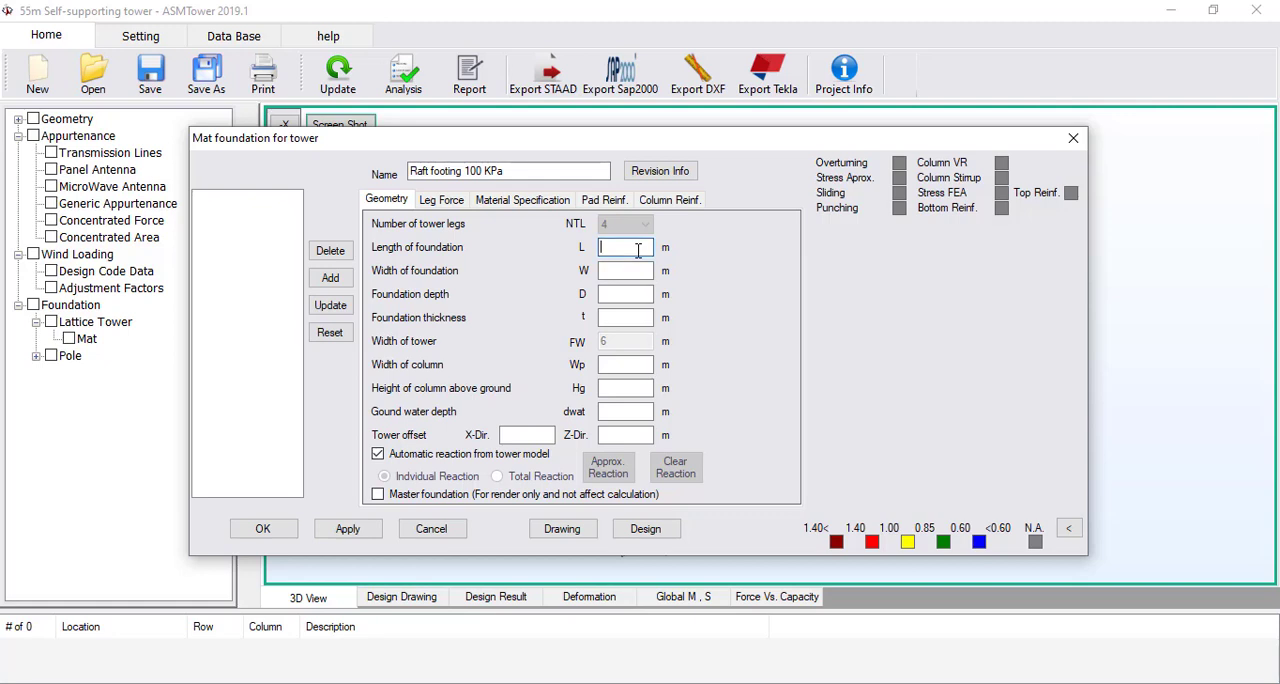
pyautogui.write('5')
pyautogui.click(634, 270)
pyautogui.write('5')
pyautogui.click(630, 294)
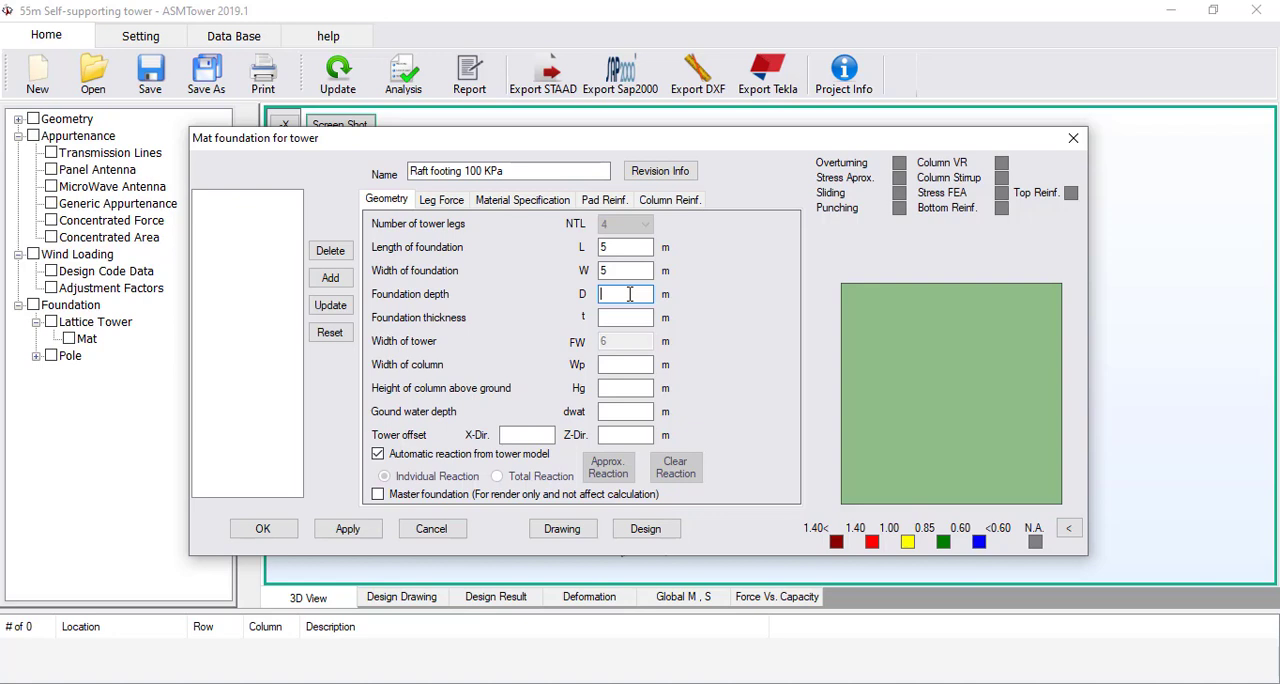
pyautogui.write('2')
pyautogui.click(629, 317)
pyautogui.write('5')
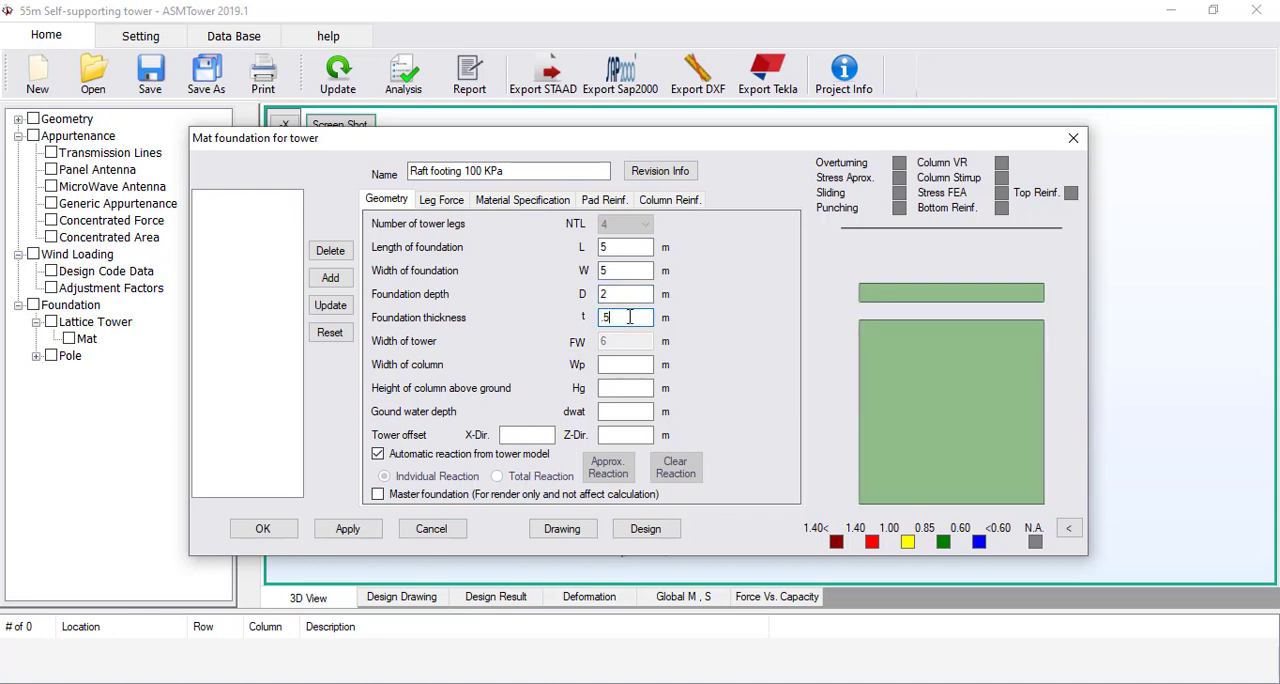
# Set the column width to 0.5 m and the column height above ground to 0.3 m
pyautogui.click(627, 364)
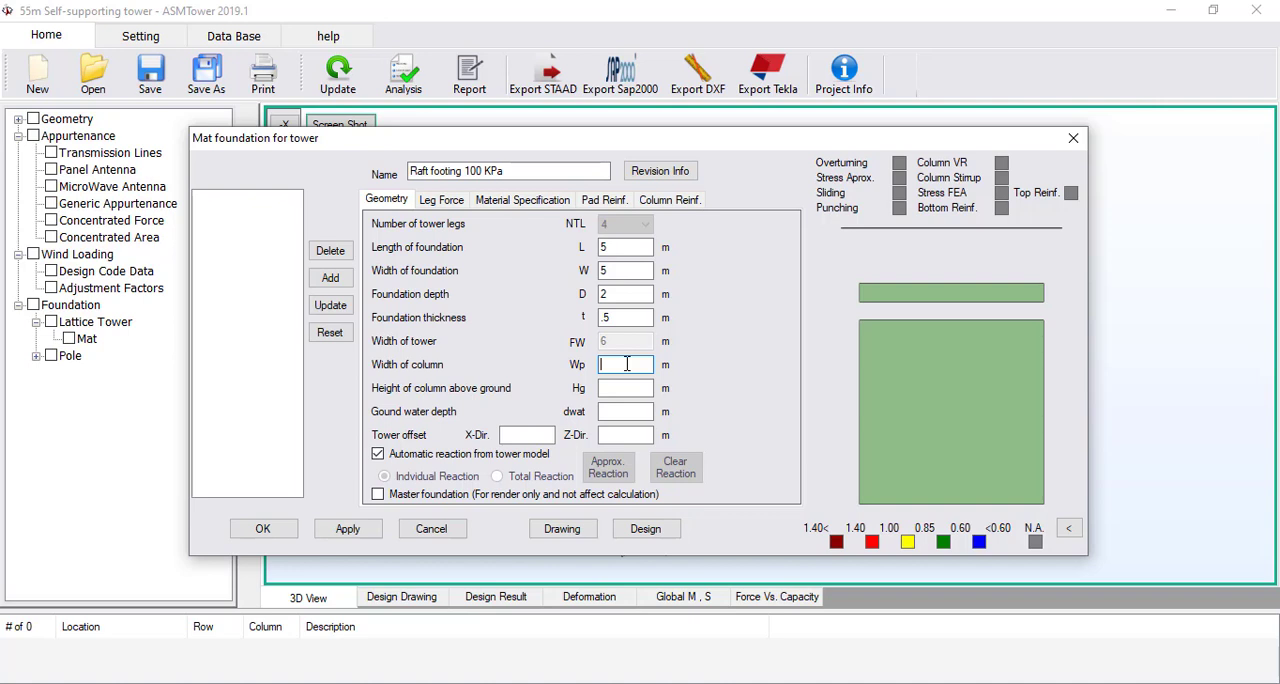
pyautogui.write('.5')
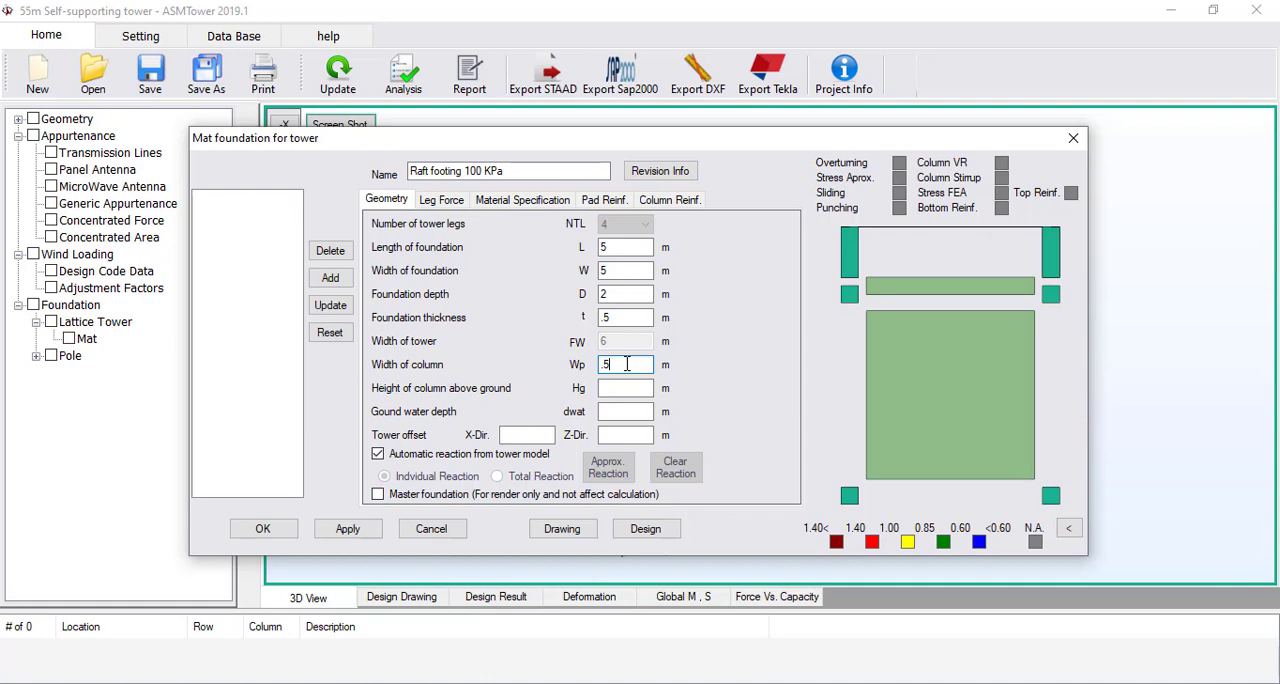
pyautogui.click(631, 389)
pyautogui.write('.3')
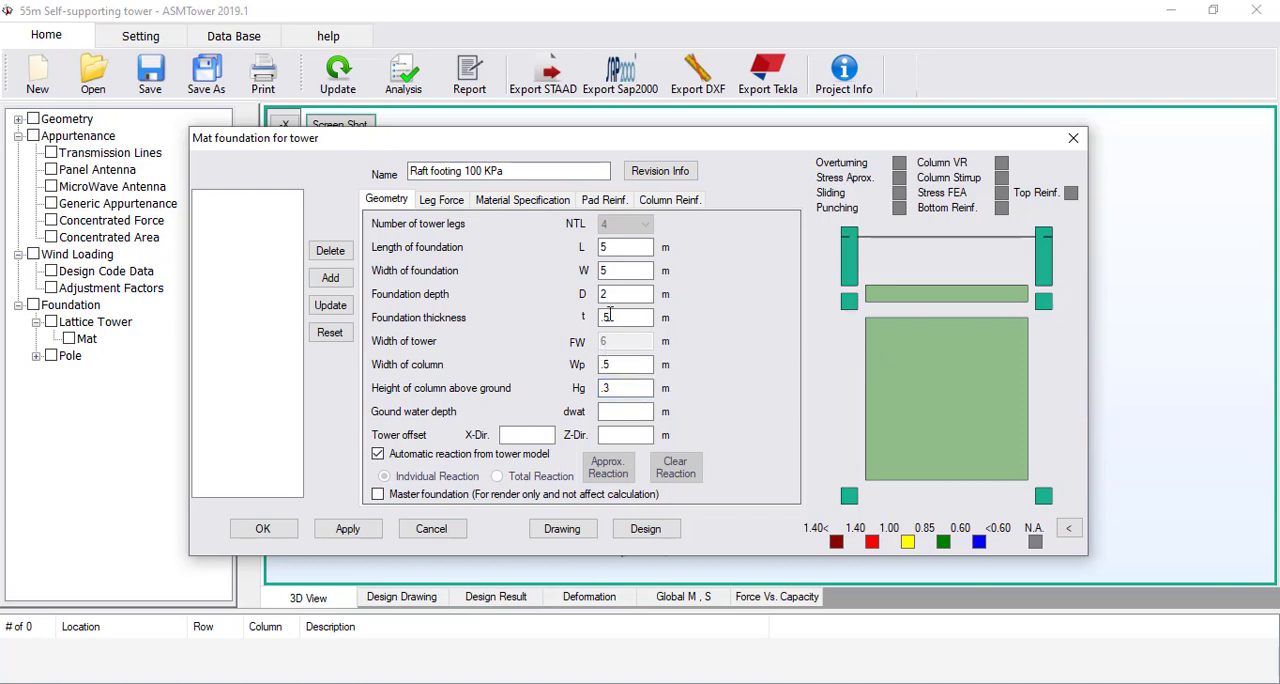
# Select the foundation length value for editing
pyautogui.doubleClick(615, 249)
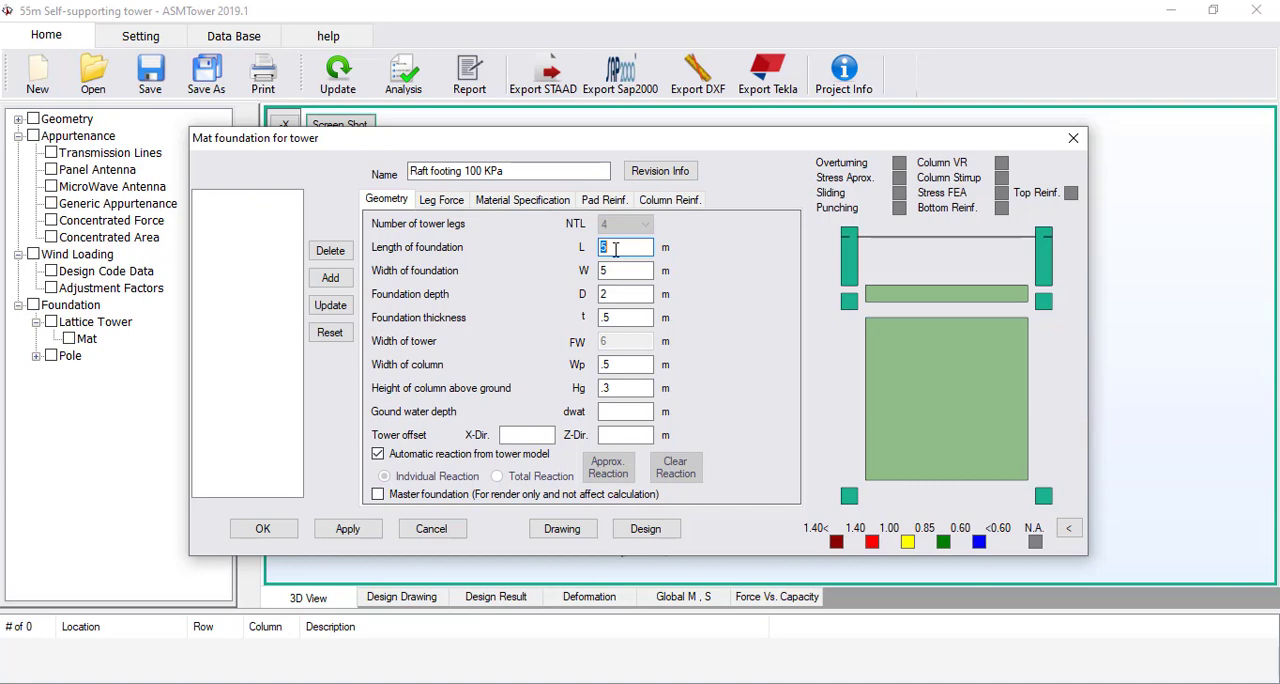
# Set both the length and the width of the foundation to 7 m
pyautogui.write('7')
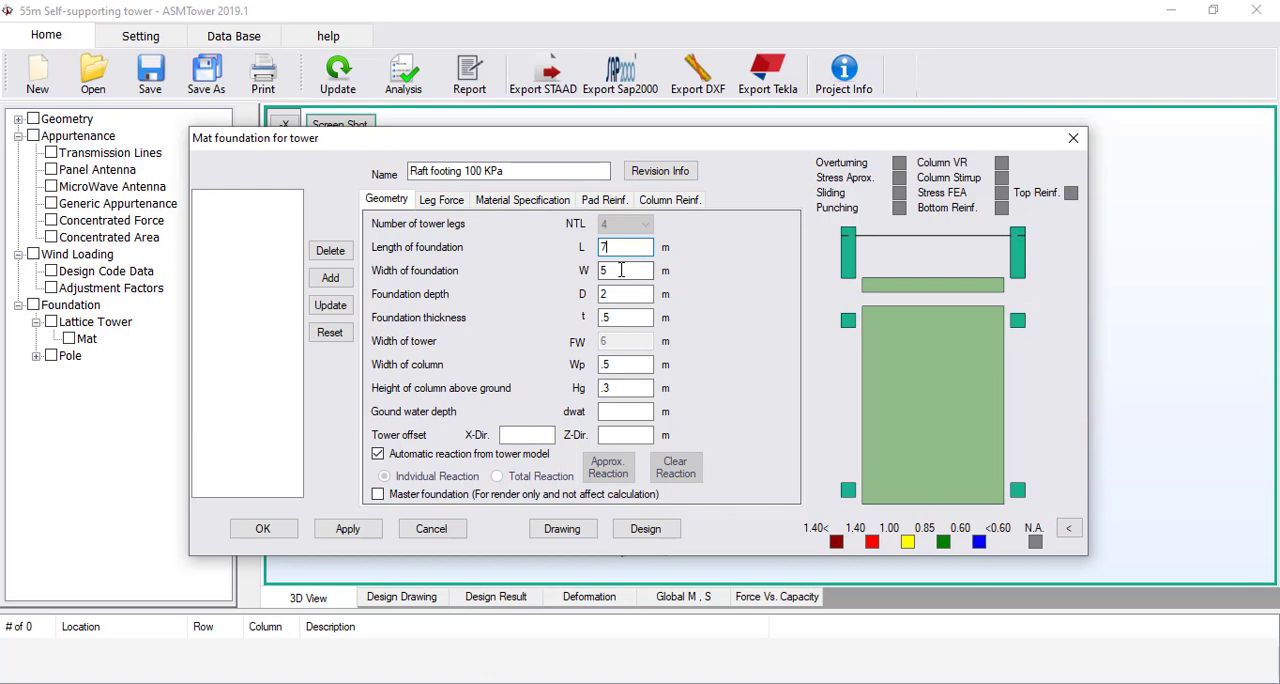
pyautogui.doubleClick(621, 270)
pyautogui.write('7')
pyautogui.click(627, 248)
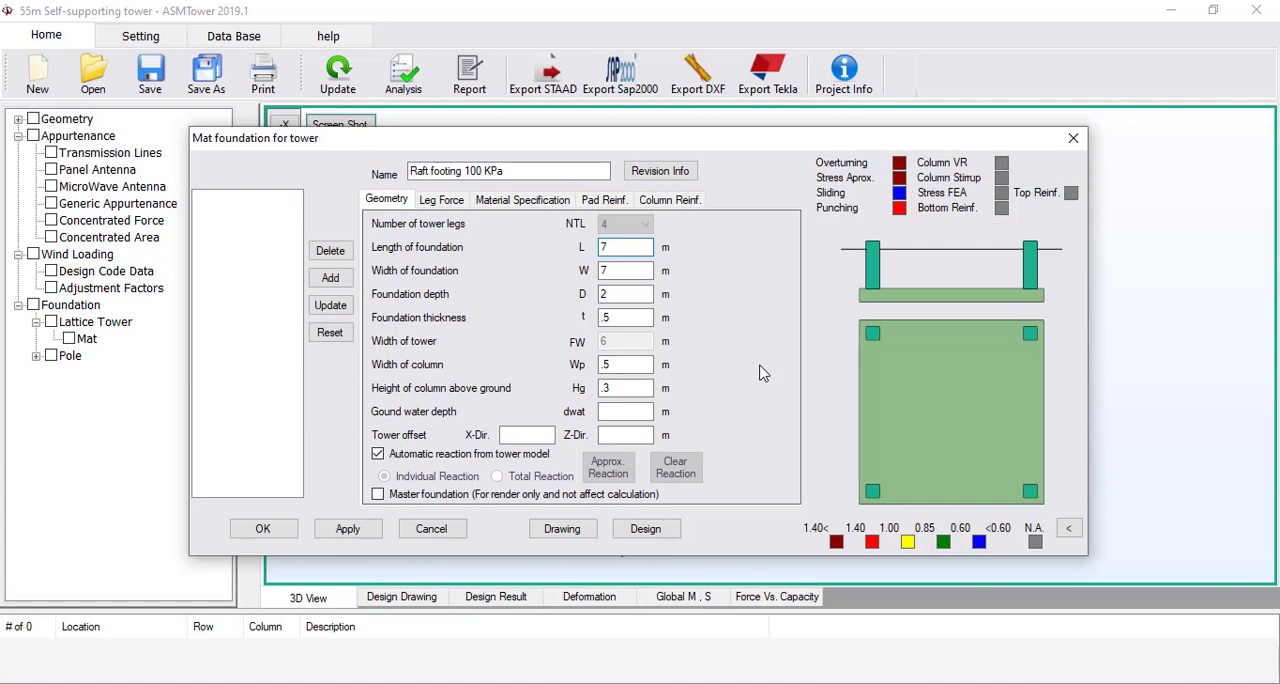
# Set the ground water depth to 5 m and mark this footing as the master foundation for rendering
pyautogui.click(638, 411)
pyautogui.write('5')
pyautogui.click(378, 495)
# Enlarge the foundation plan size to 8 m length and 8 m width
pyautogui.doubleClick(630, 247)
pyautogui.write('8')
pyautogui.click(630, 271)
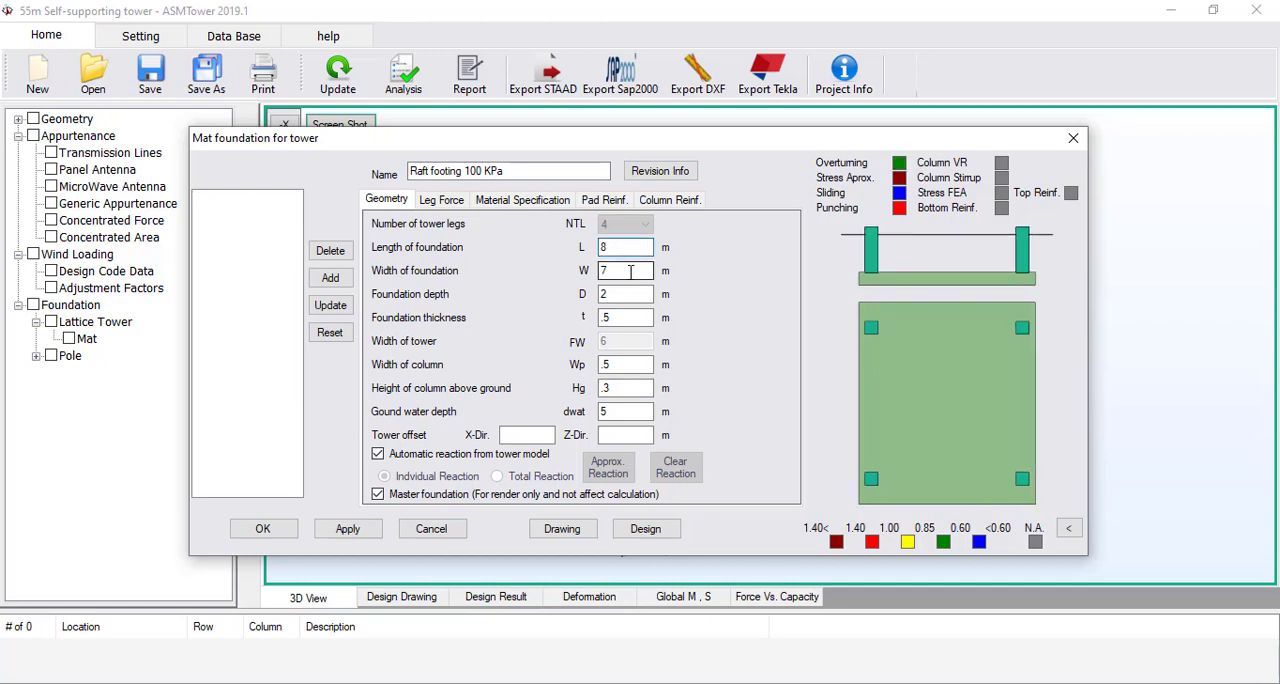
pyautogui.doubleClick(630, 271)
pyautogui.write('8')
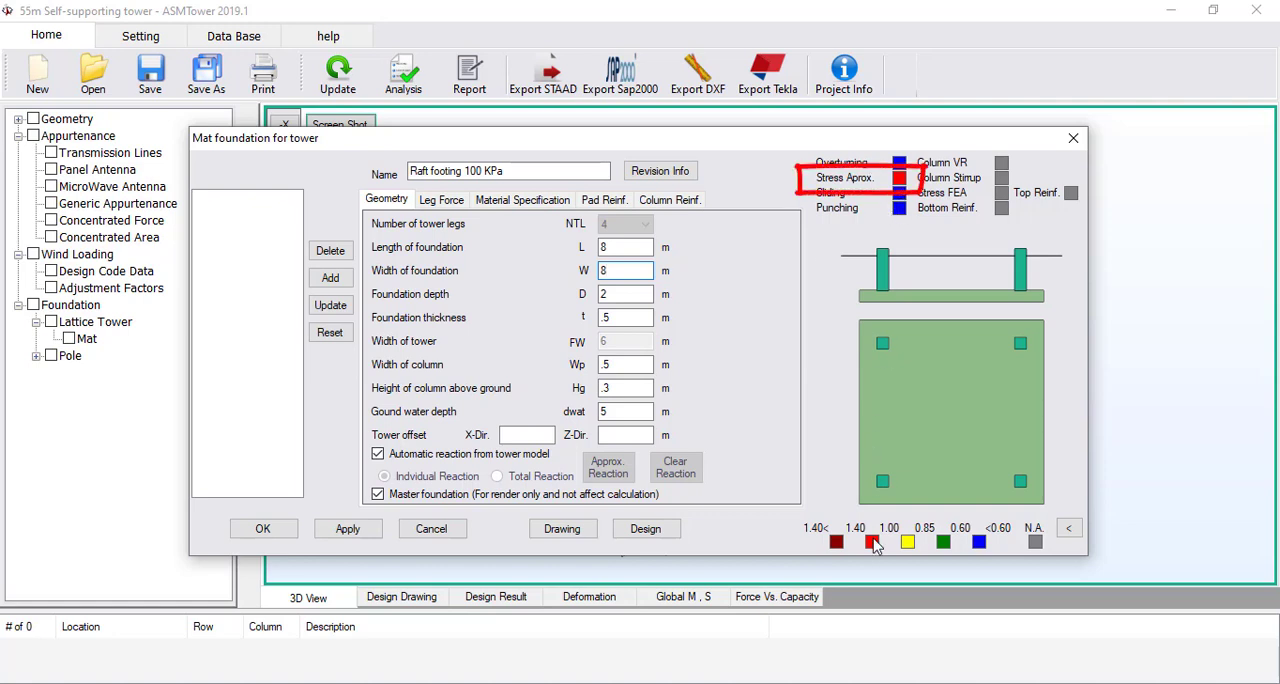
# Try a foundation plan size of 9 m width and 9 m length
pyautogui.doubleClick(625, 269)
pyautogui.write('9')
pyautogui.doubleClick(625, 247)
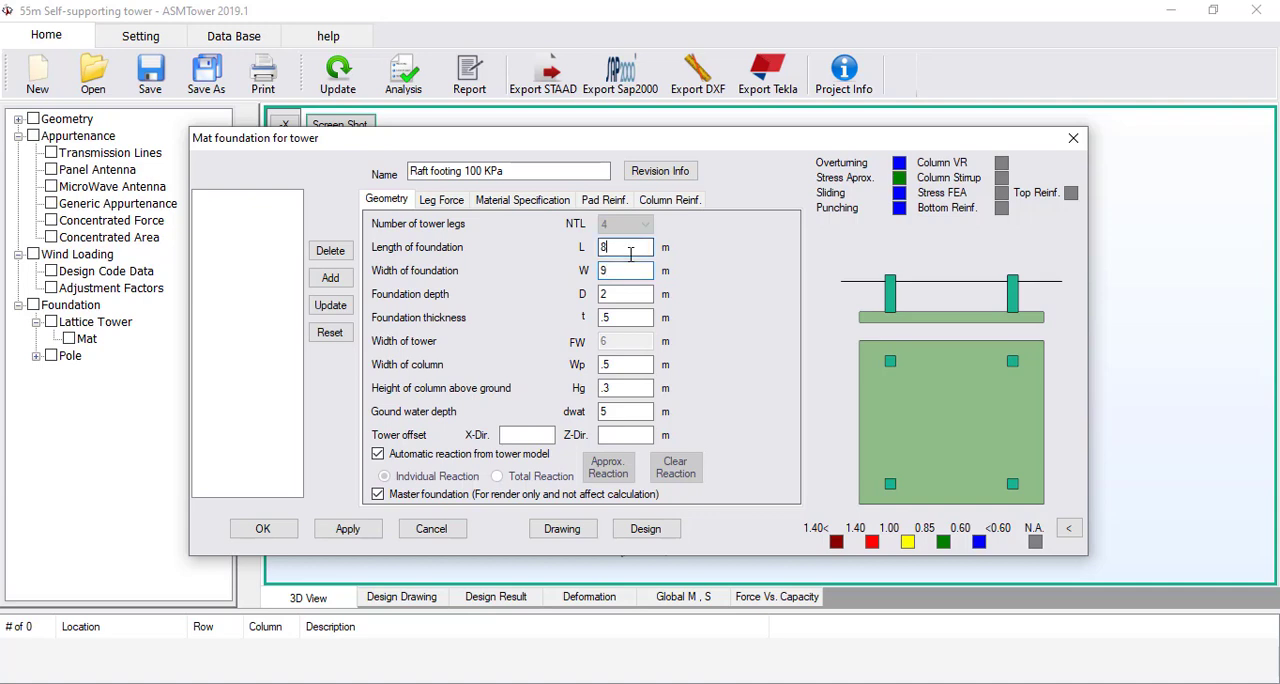
pyautogui.write('9')
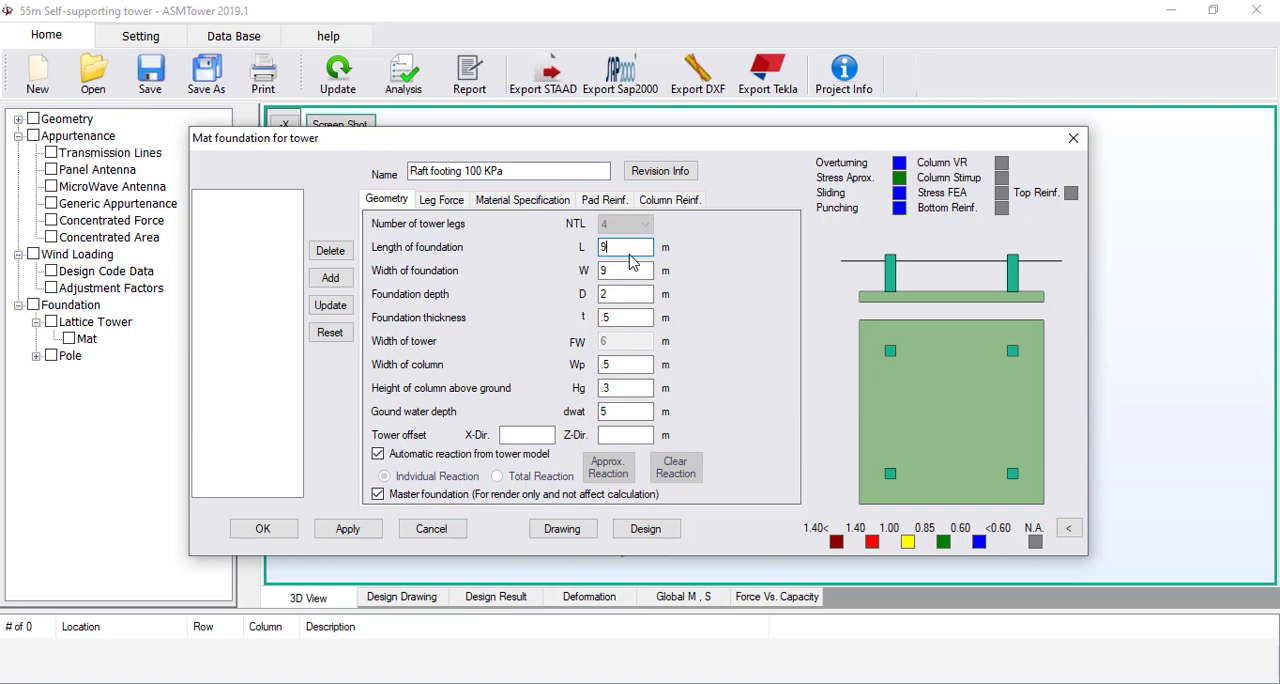
# Try a foundation plan size of 8.5 m length and 8.5 m width
pyautogui.doubleClick(630, 252)
pyautogui.write('8.5')
pyautogui.doubleClick(630, 270)
pyautogui.write('8.5')
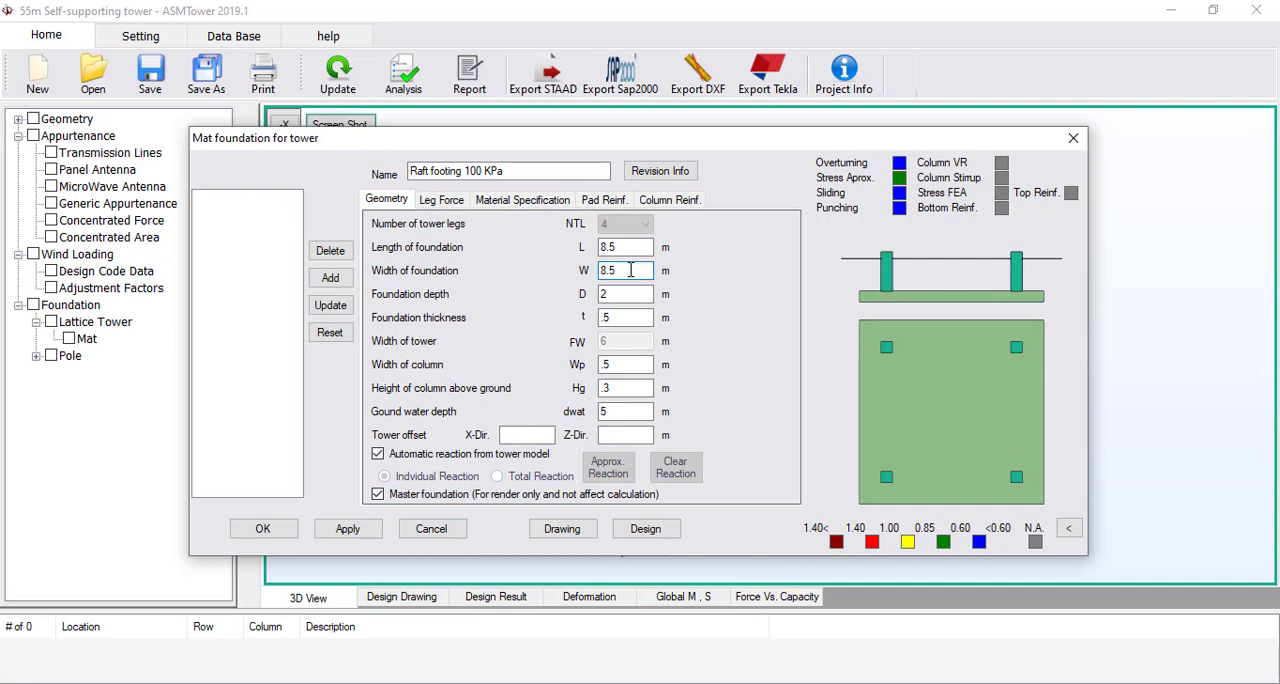
# Set the foundation length and width to 8.0 m and the foundation depth to 2.2 m
pyautogui.moveTo(611, 273); pyautogui.dragTo(619, 248)
pyautogui.write('00')
pyautogui.click(620, 295)
pyautogui.write('.2')
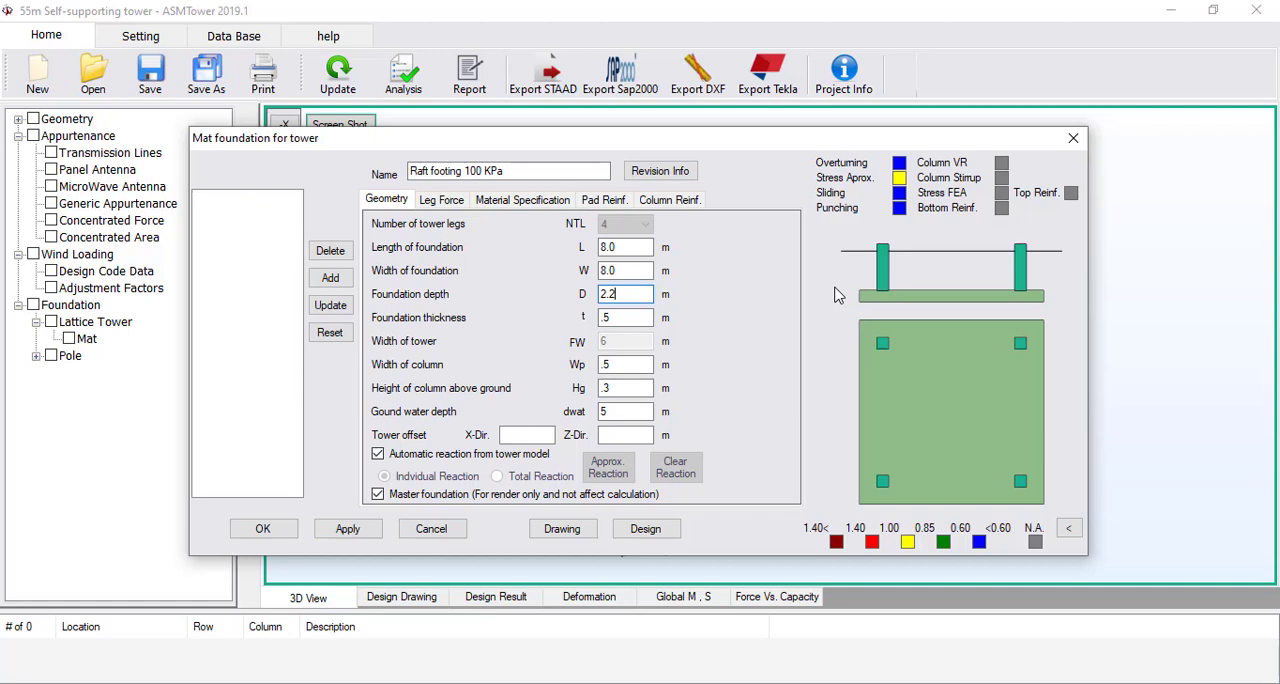
# Try tower offsets of 0.5 m and 0.7 m in the X direction and return the offset to 0
pyautogui.click(517, 437)
pyautogui.write('.5')
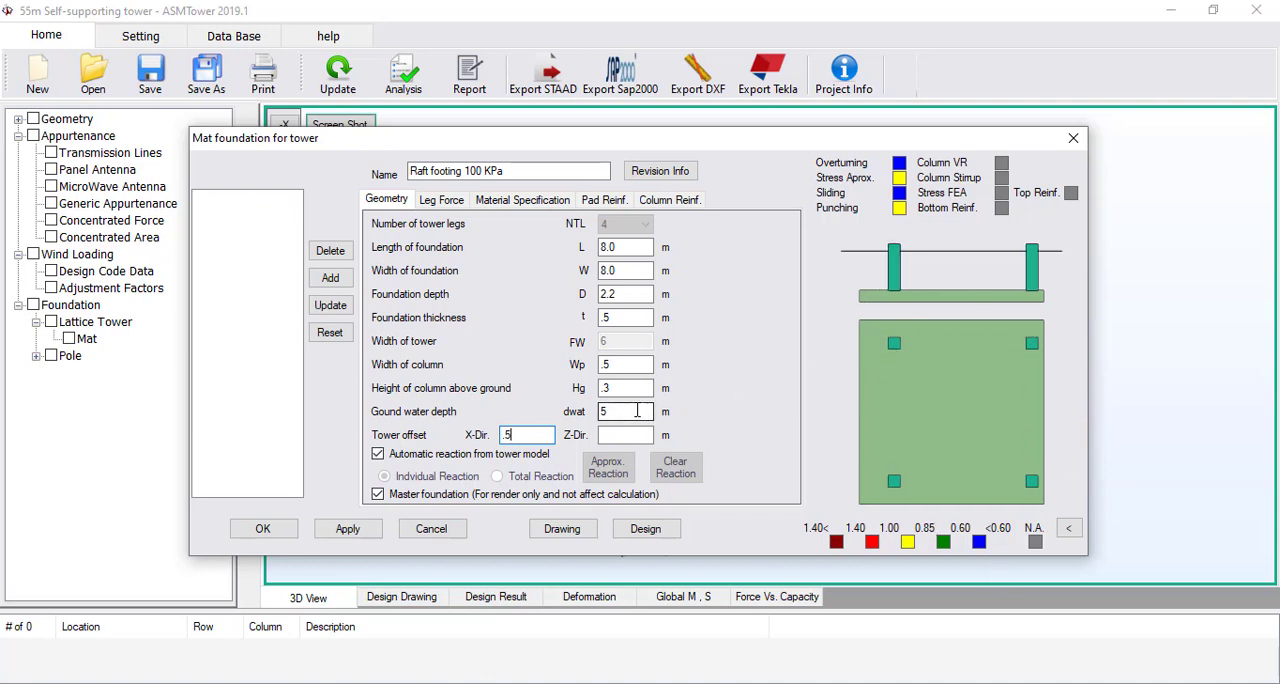
pyautogui.click(612, 388)
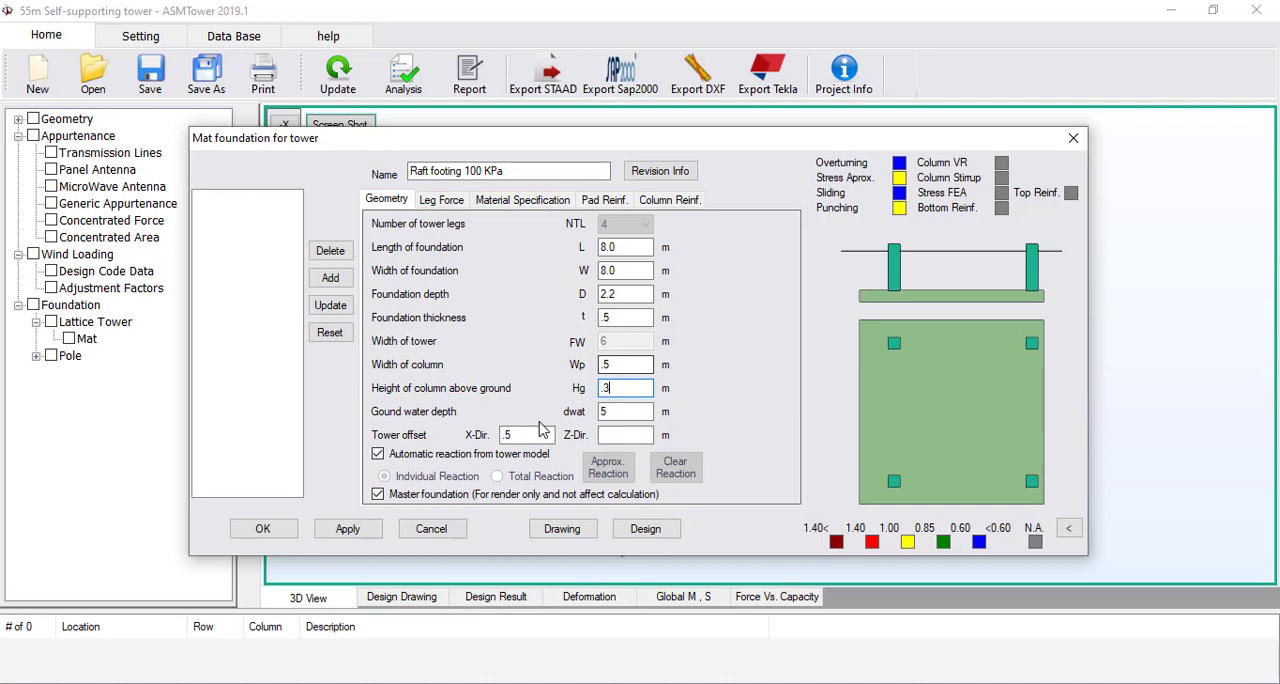
pyautogui.doubleClick(508, 434)
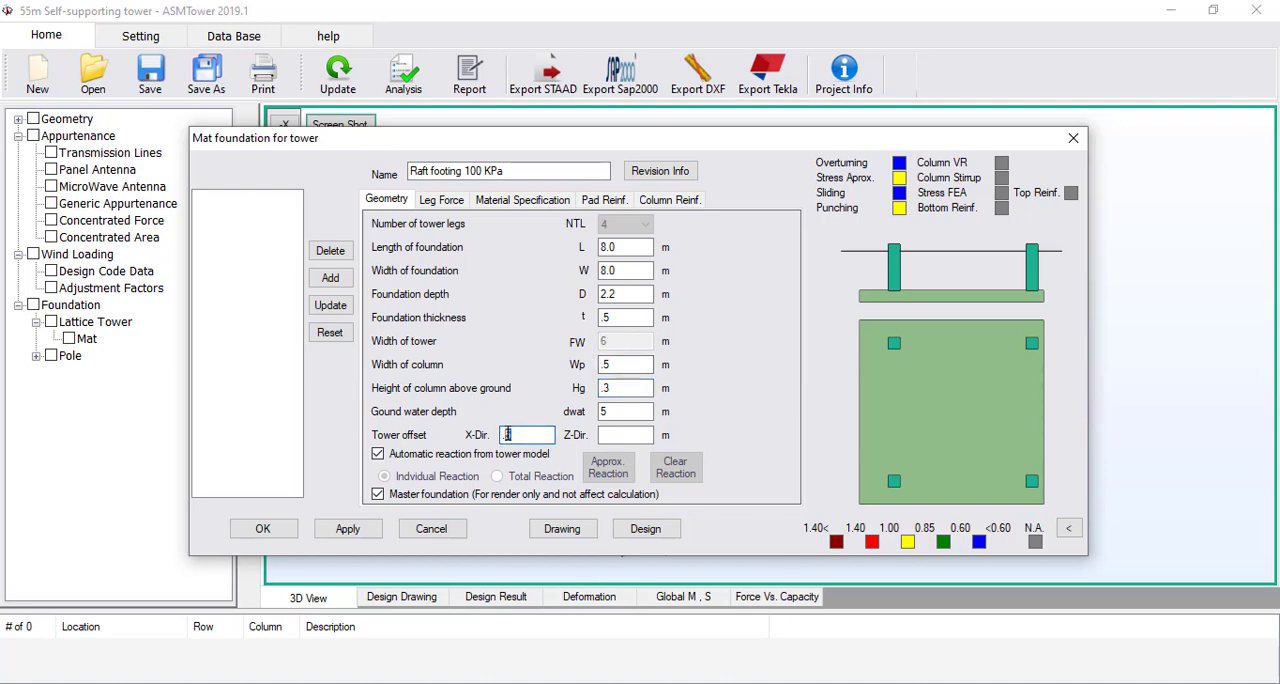
pyautogui.write('.7')
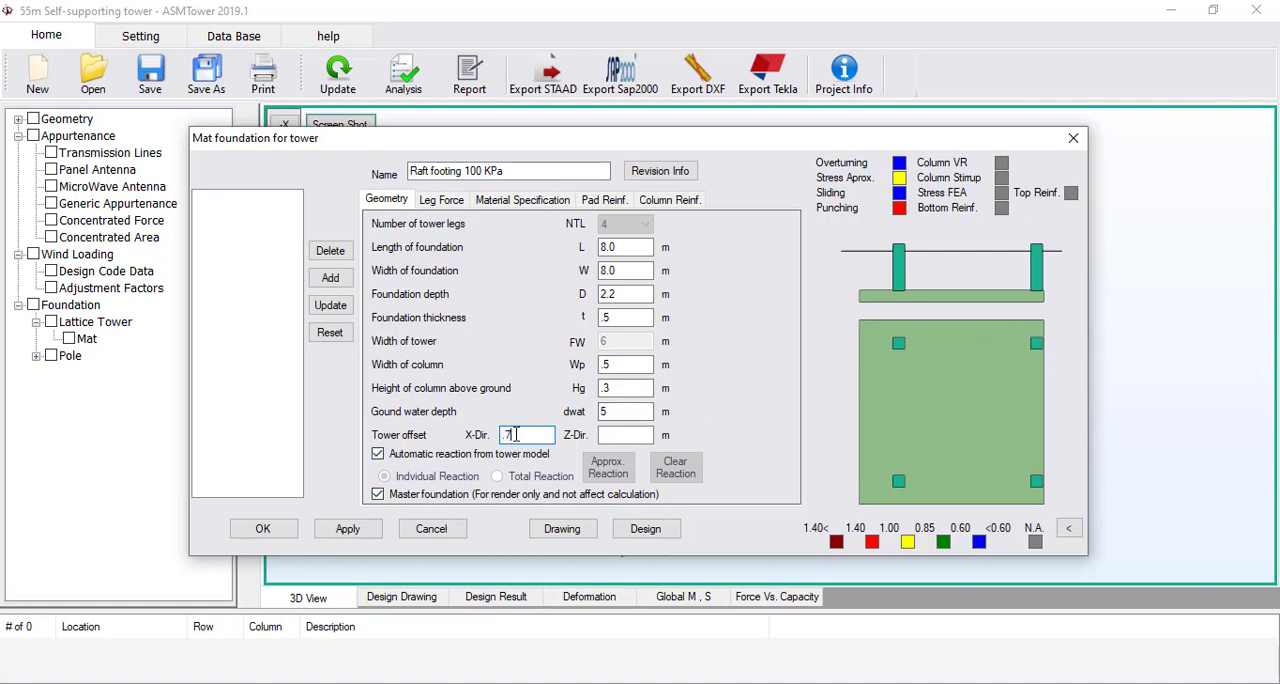
pyautogui.moveTo(516, 434); pyautogui.dragTo(470, 436)
pyautogui.write('0')
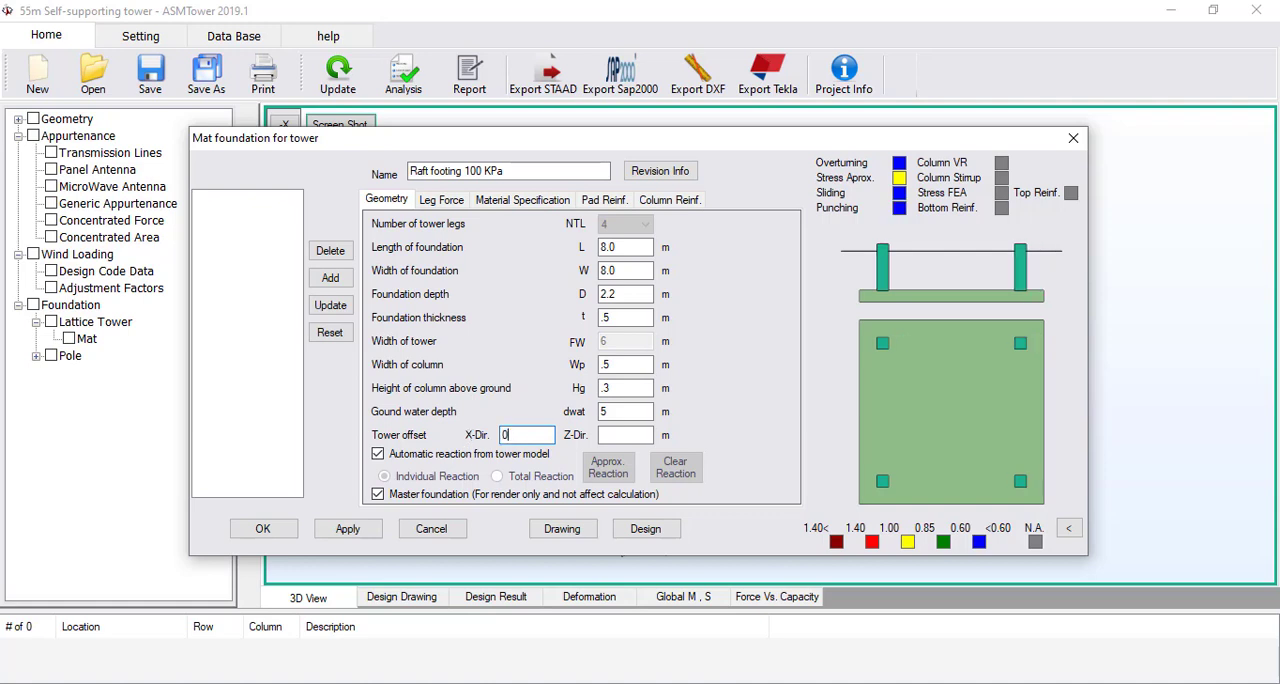
pyautogui.click(624, 412)
# Define the pad's bottom reinforcement with 16 mm diameter, 150 mm spacing and 75 mm clear cover
pyautogui.click(603, 200)
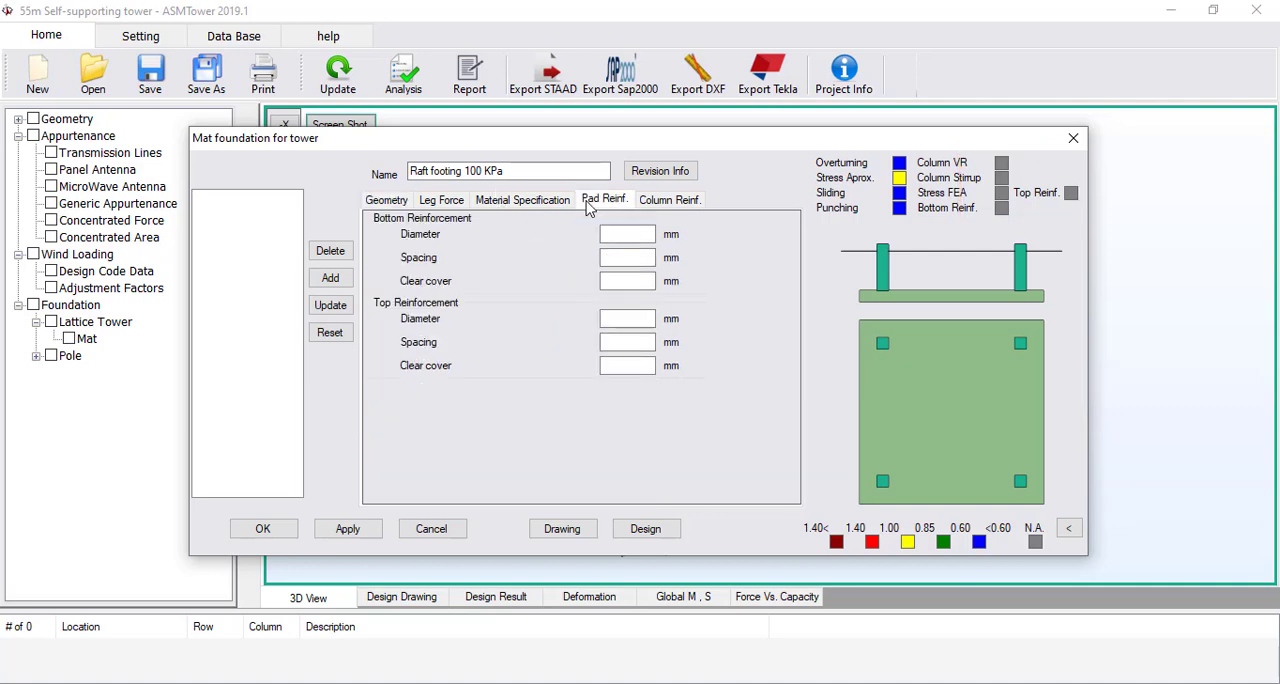
pyautogui.click(626, 233)
pyautogui.write('16')
pyautogui.press('Tab')
pyautogui.write('150')
pyautogui.press('Tab')
pyautogui.write('75')
# Define the pad's top reinforcement with 16 mm diameter, 200 mm spacing and 75 mm clear cover
pyautogui.press('Tab')
pyautogui.write('16')
pyautogui.press('Tab')
pyautogui.write('200')
pyautogui.press('Tab')
pyautogui.write('75')
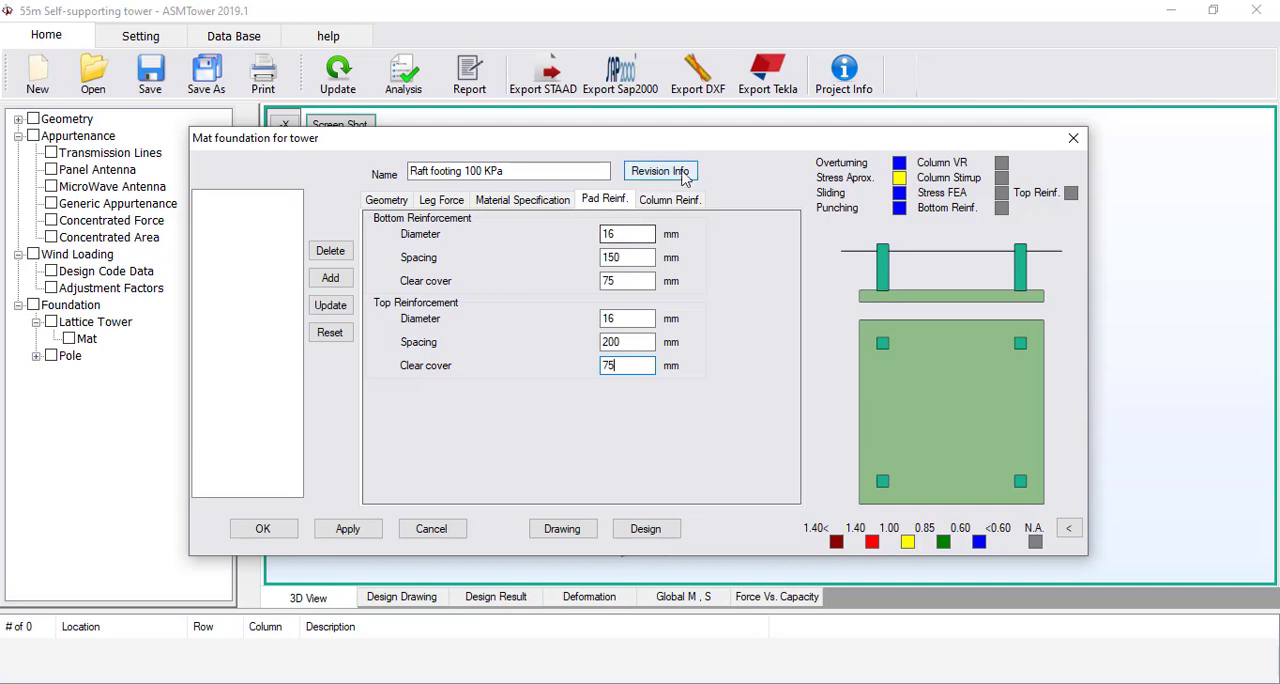
# Set the column's vertical reinforcement diameter to 20 mm and try bar numbers of 20 and 16
pyautogui.click(675, 199)
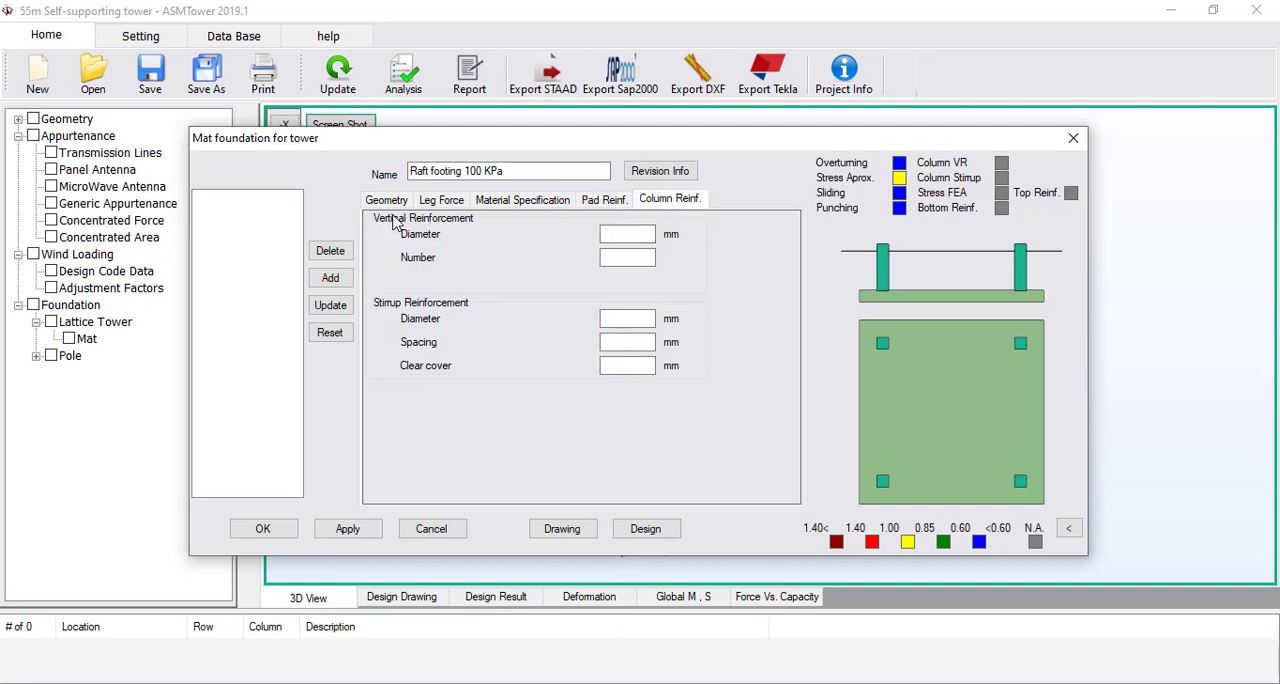
pyautogui.click(635, 237)
pyautogui.write('20')
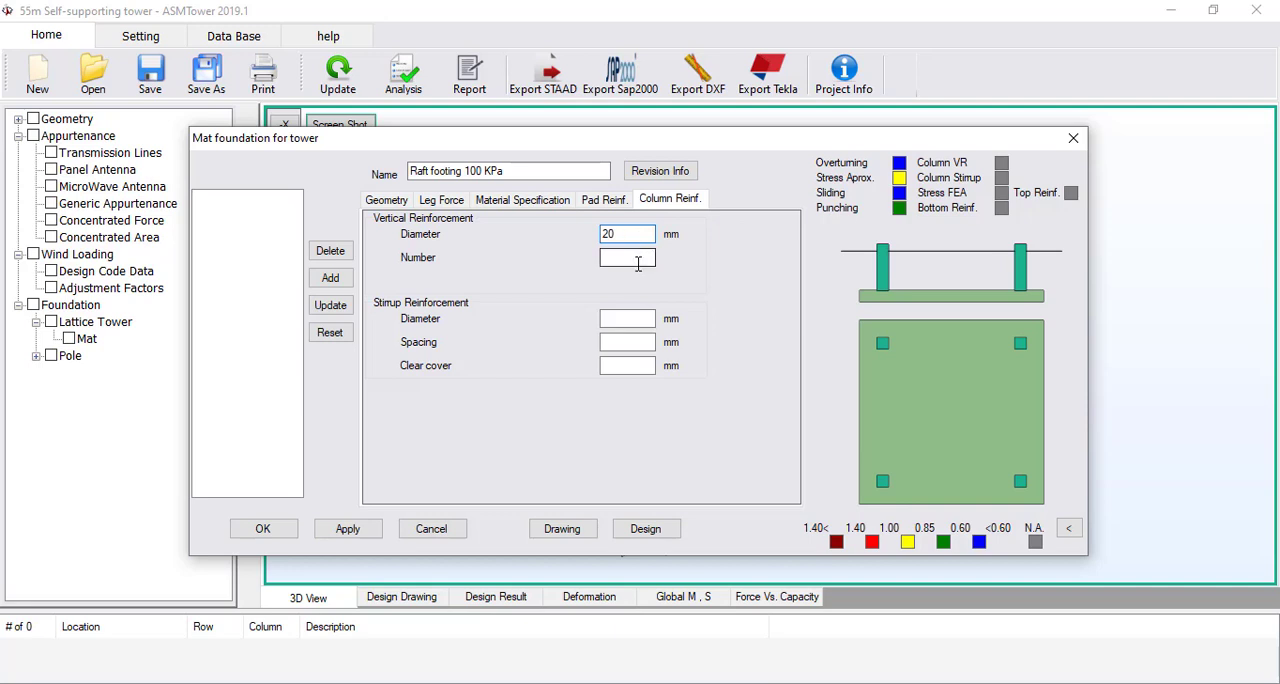
pyautogui.click(638, 260)
pyautogui.write('20')
pyautogui.doubleClick(637, 264)
pyautogui.write('16')
# Compare 12 and 8 vertical bars for the column and set the number to 12
pyautogui.doubleClick(617, 258)
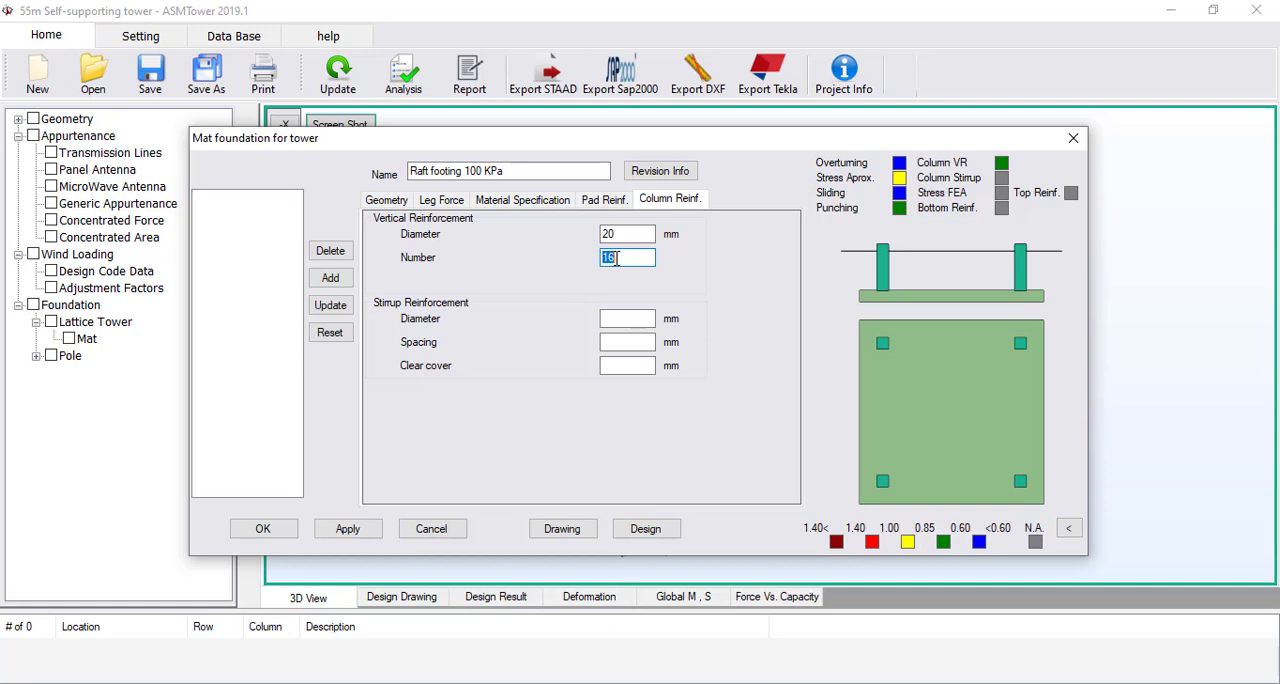
pyautogui.write('12')
pyautogui.doubleClick(617, 259)
pyautogui.write('8')
pyautogui.doubleClick(624, 259)
pyautogui.write('12')
# Define the column stirrups with 10 mm diameter, 200 mm spacing and 50 mm clear cover
pyautogui.click(641, 320)
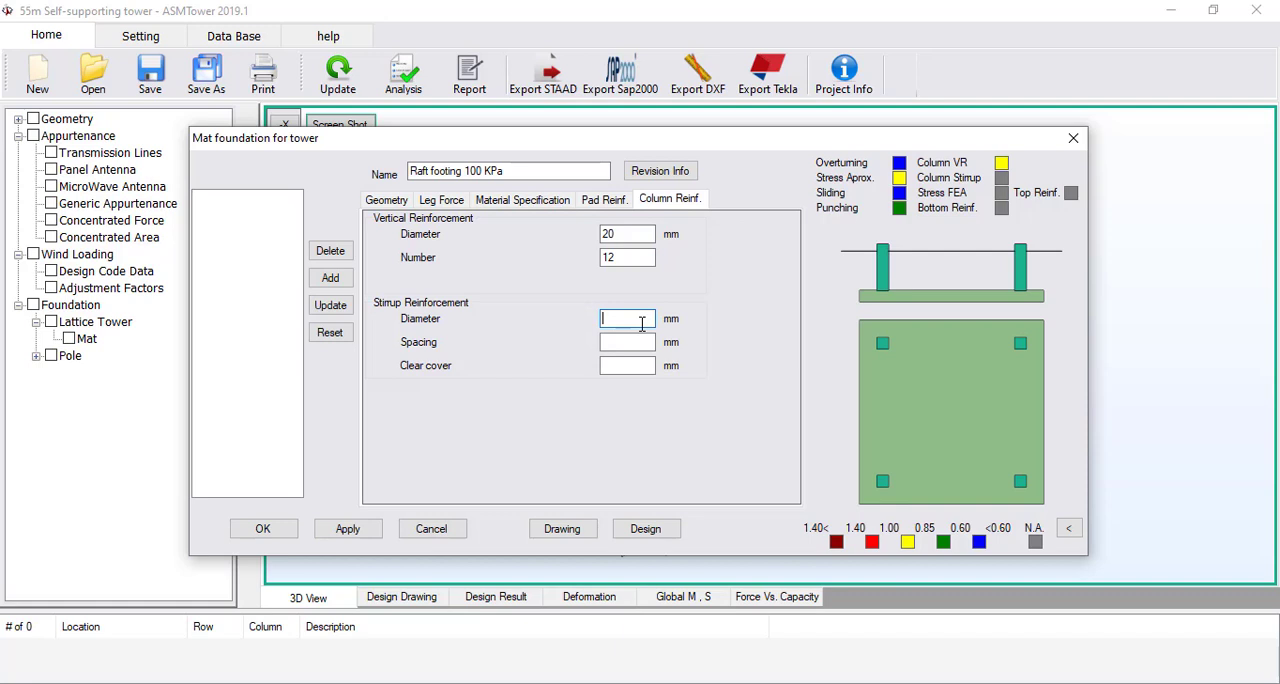
pyautogui.write('10')
pyautogui.press('Tab')
pyautogui.write('200')
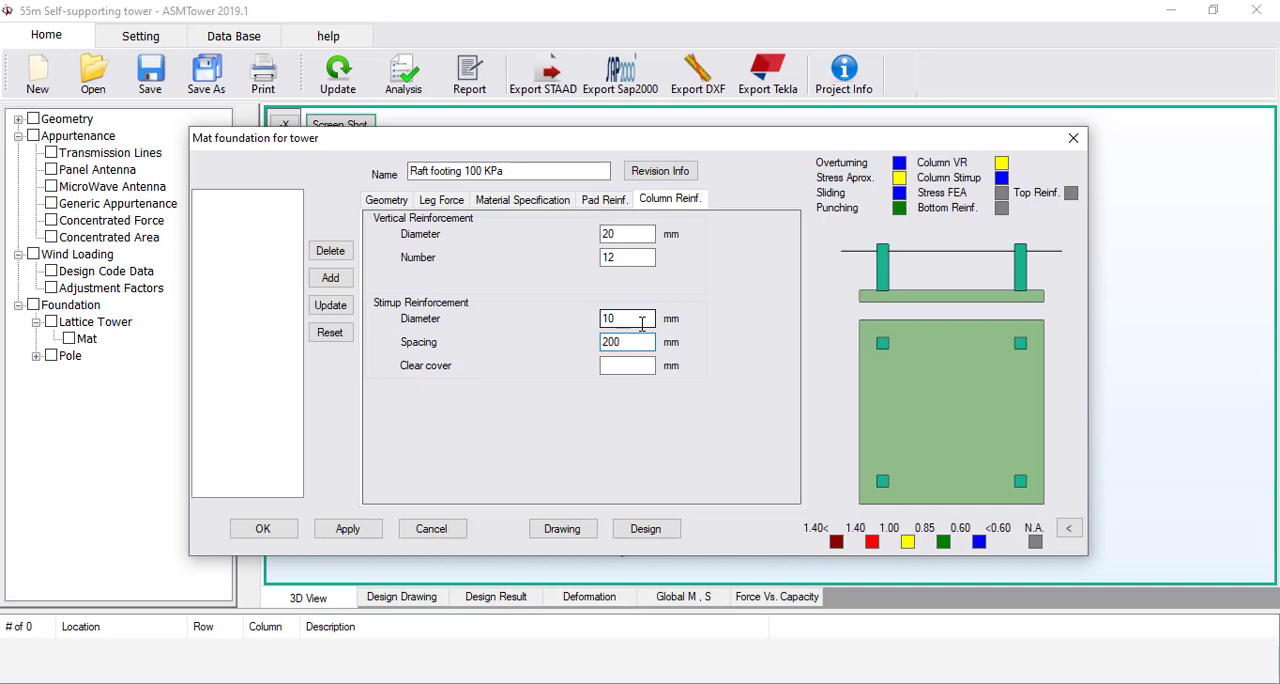
pyautogui.press('Tab')
pyautogui.write('7')
pyautogui.press('BackSpace')
pyautogui.write('50')
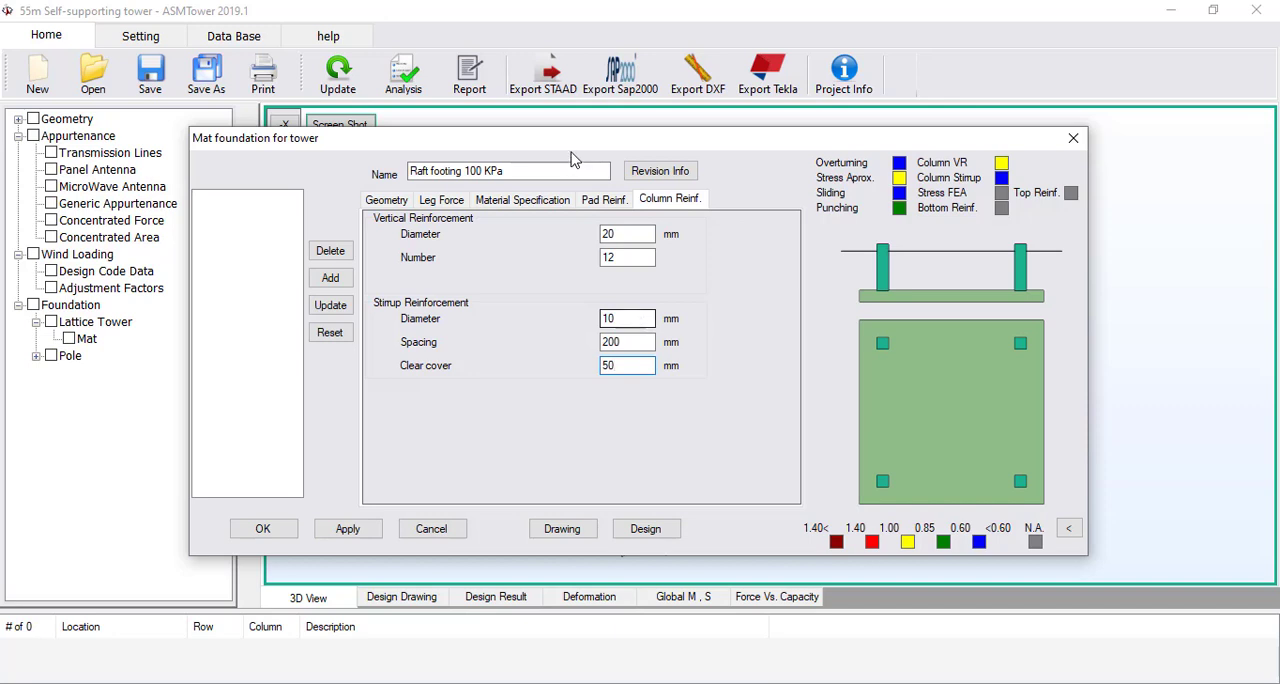
# Recheck the pad reinforcement and geometry inputs, and add Raft footing 100 KPa to the foundation list
pyautogui.click(628, 342)
pyautogui.click(605, 200)
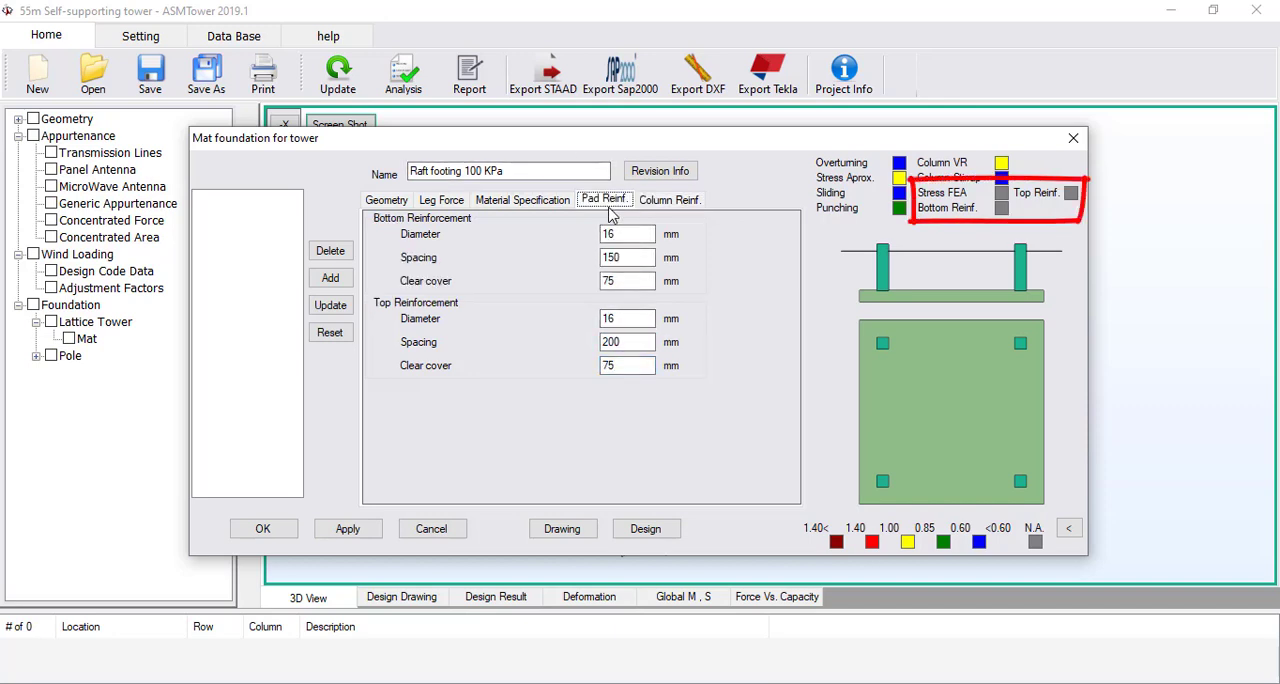
pyautogui.click(390, 200)
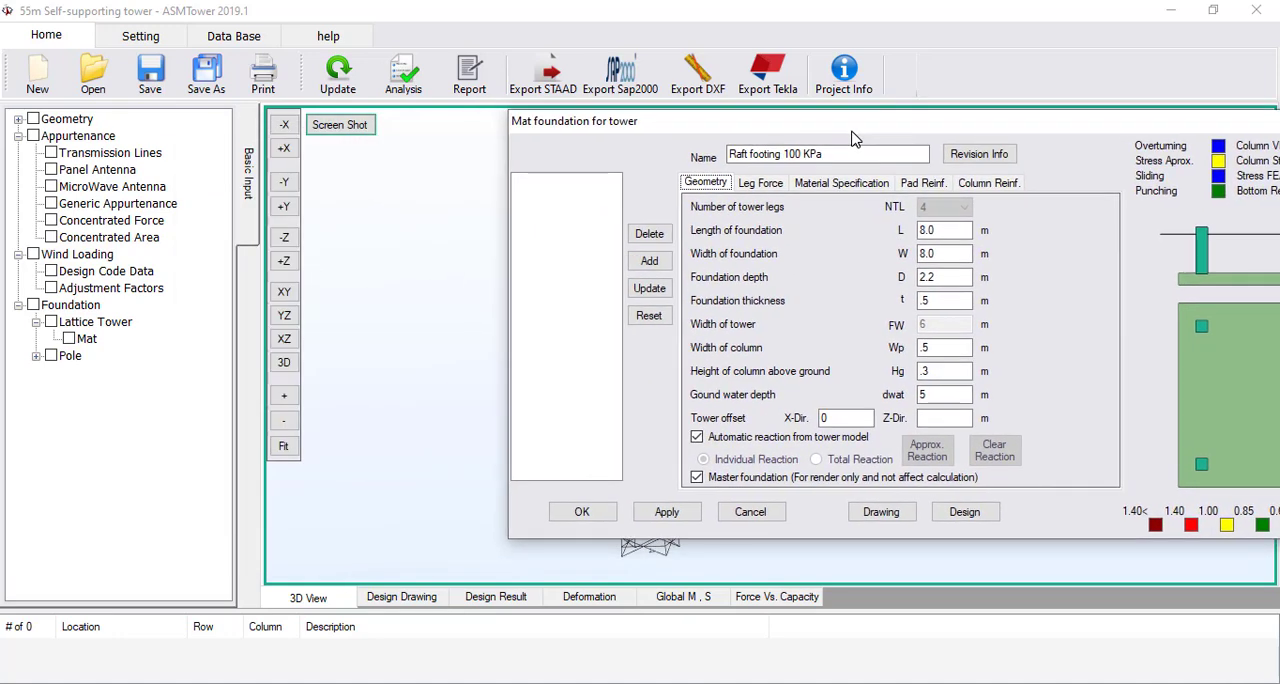
pyautogui.click(893, 520)
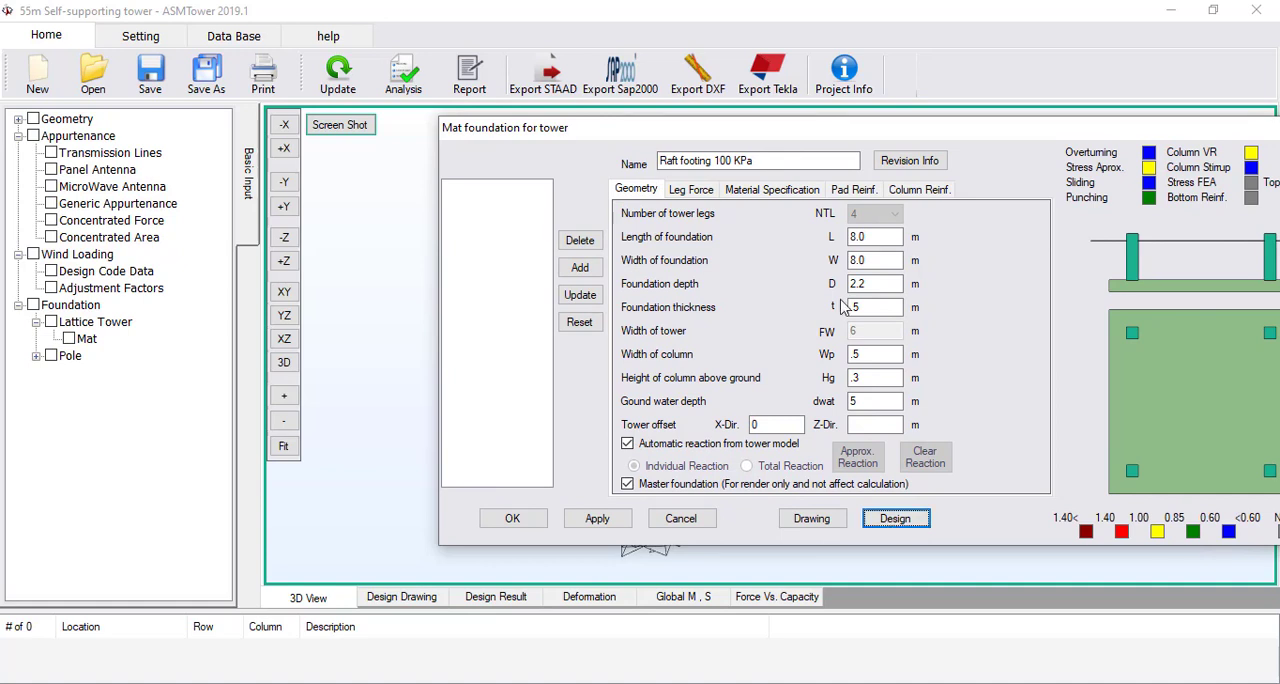
pyautogui.click(576, 268)
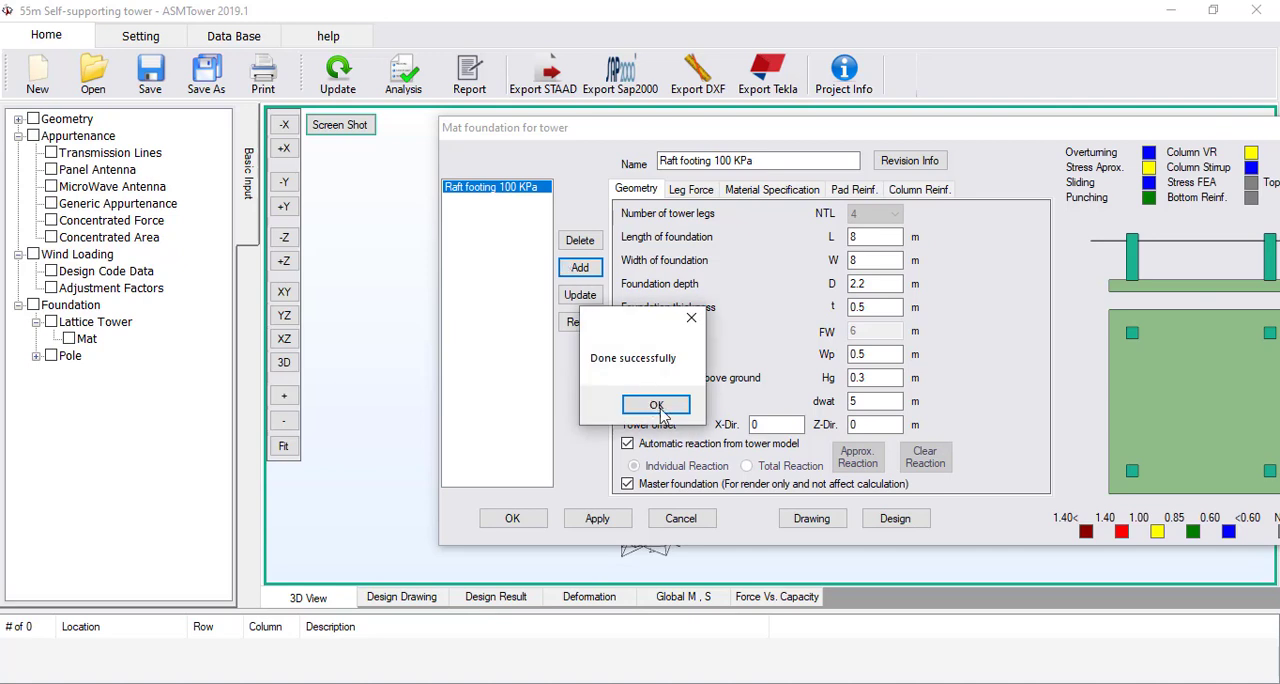
pyautogui.click(652, 405)
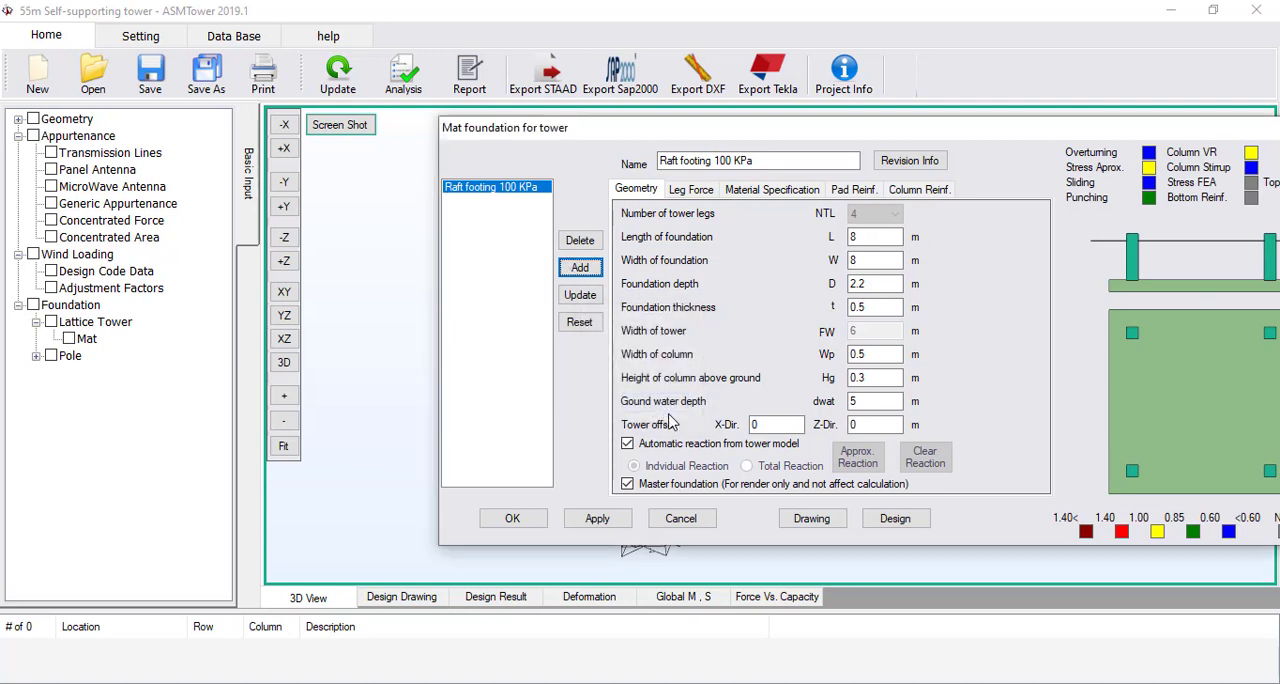
# Run the foundation design for Raft footing 100 KPa and close the completed analysis window
pyautogui.click(893, 522)
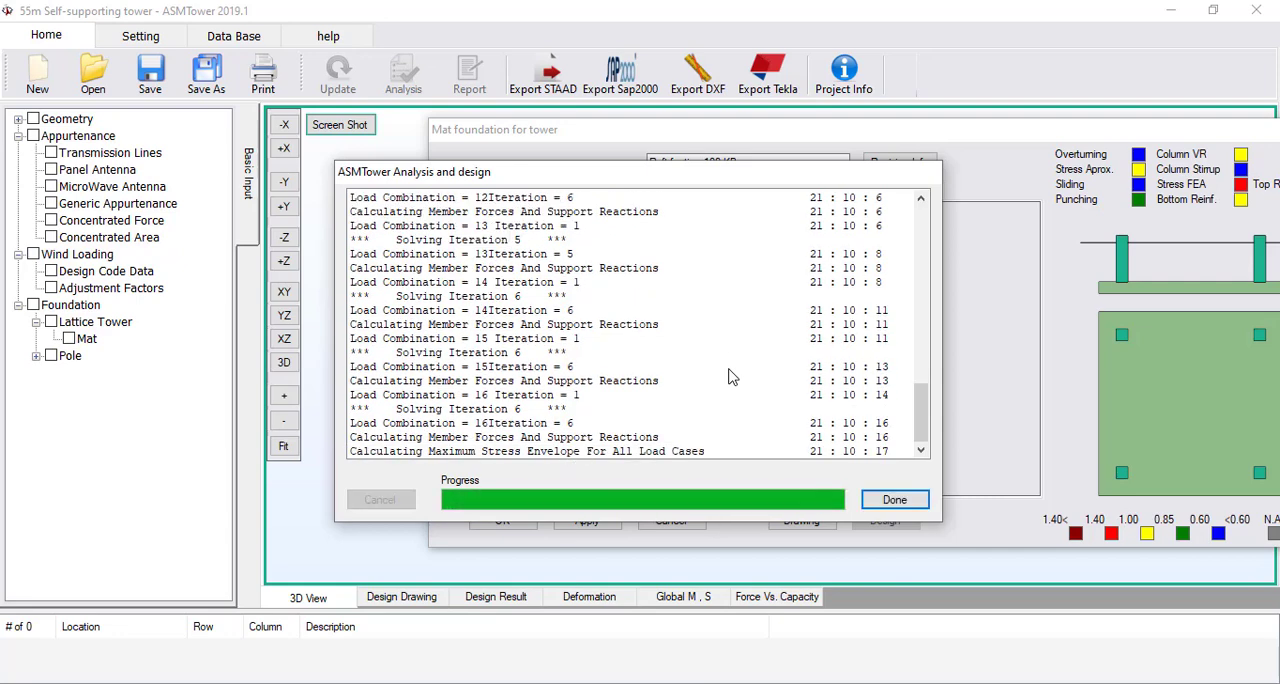
pyautogui.click(894, 499)
pyautogui.moveTo(859, 135); pyautogui.dragTo(743, 137)
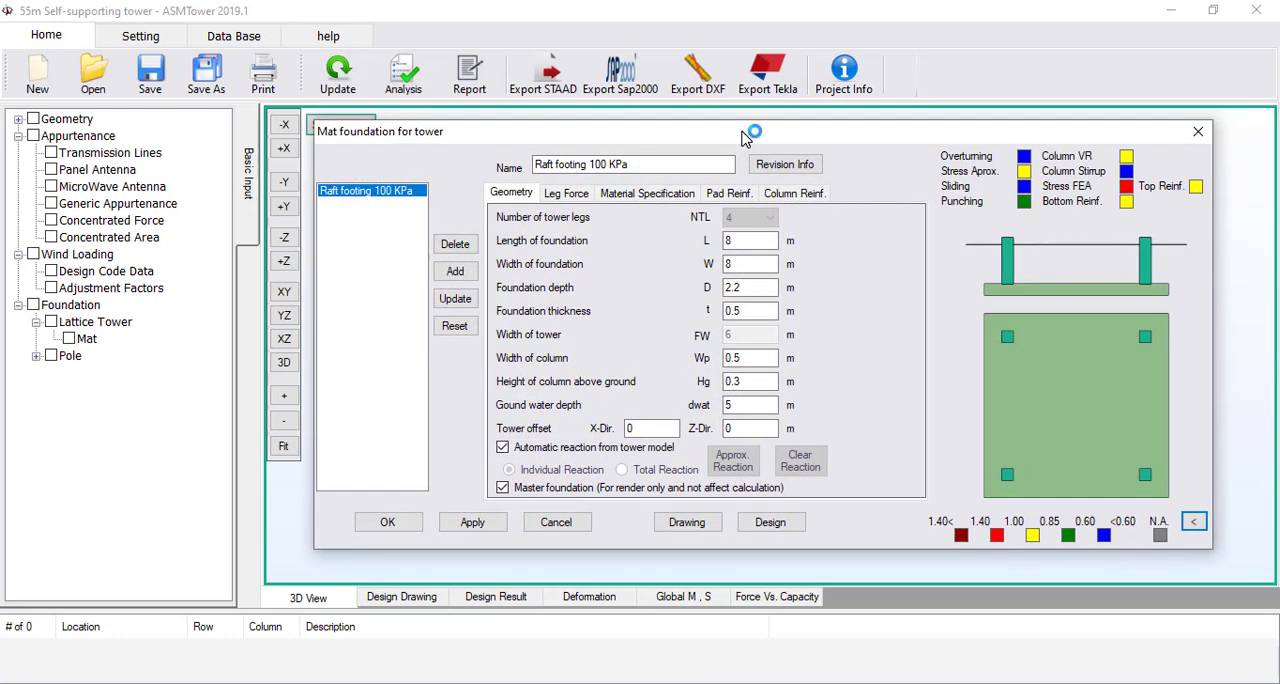
pyautogui.moveTo(745, 135); pyautogui.dragTo(840, 124)
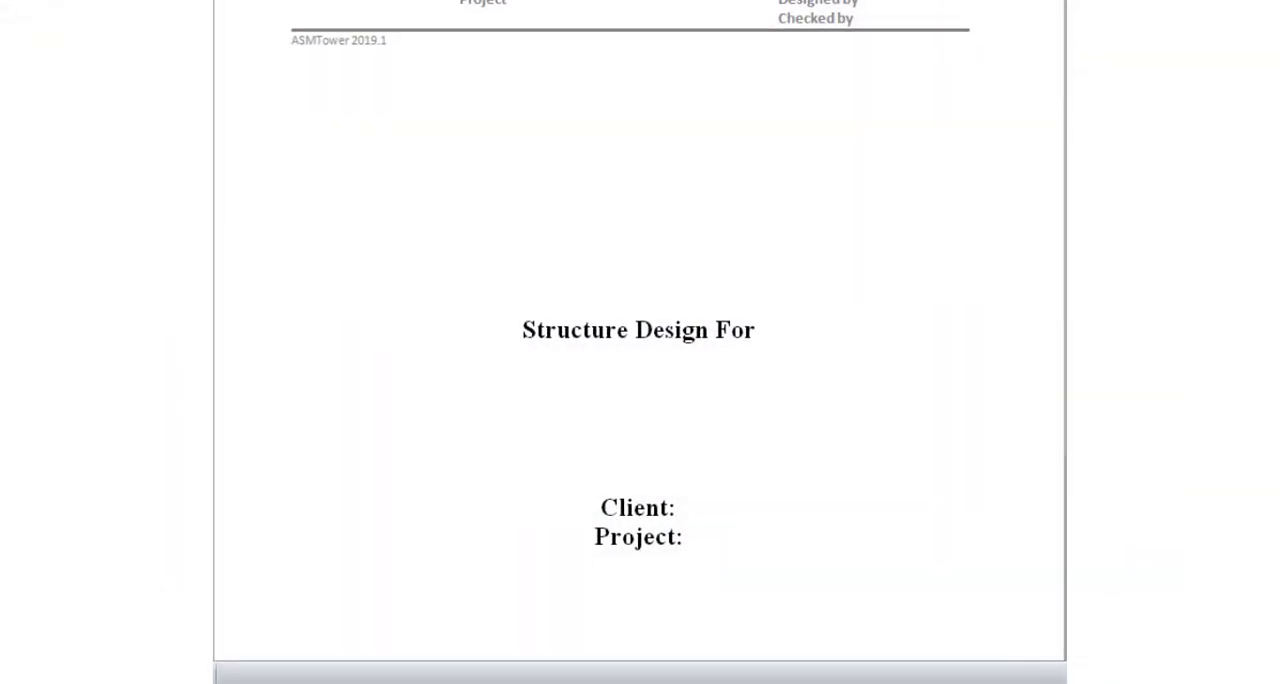
# Examine the design report from the title page to the executive summary of the foundation's safety checks
pyautogui.scroll(-3, 640, 63)
pyautogui.scroll(-4, 640, 340)
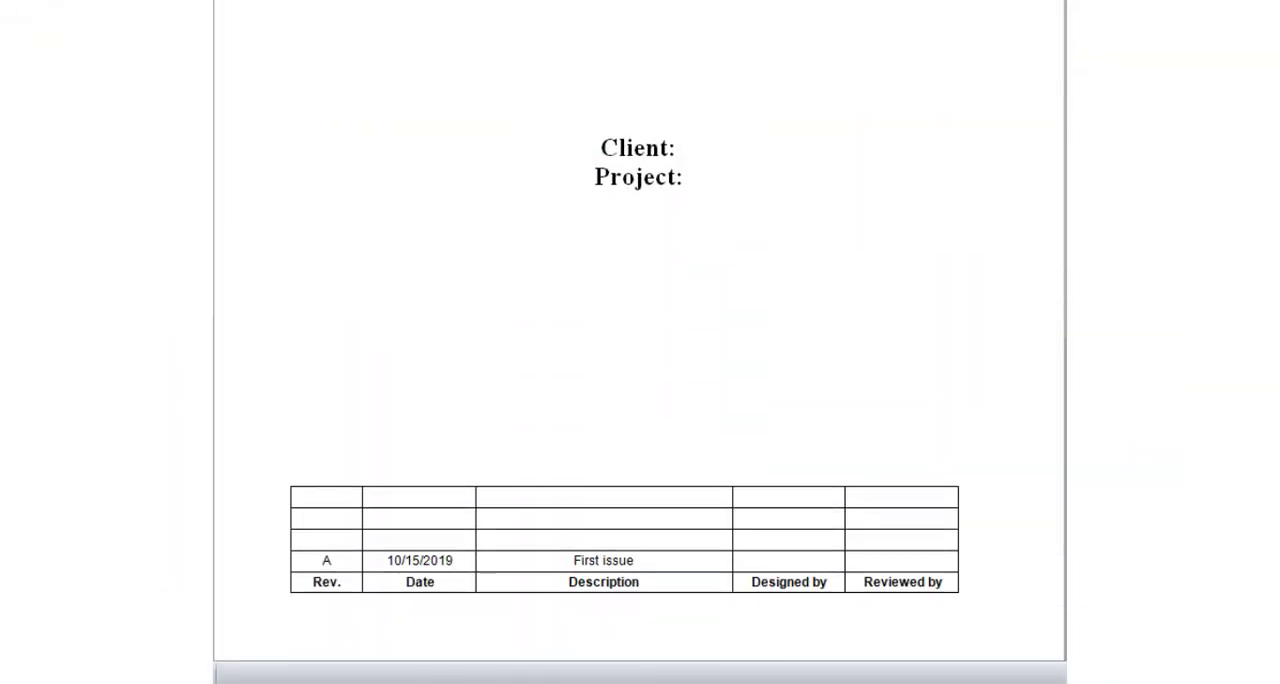
pyautogui.scroll(-5, 640, 340)
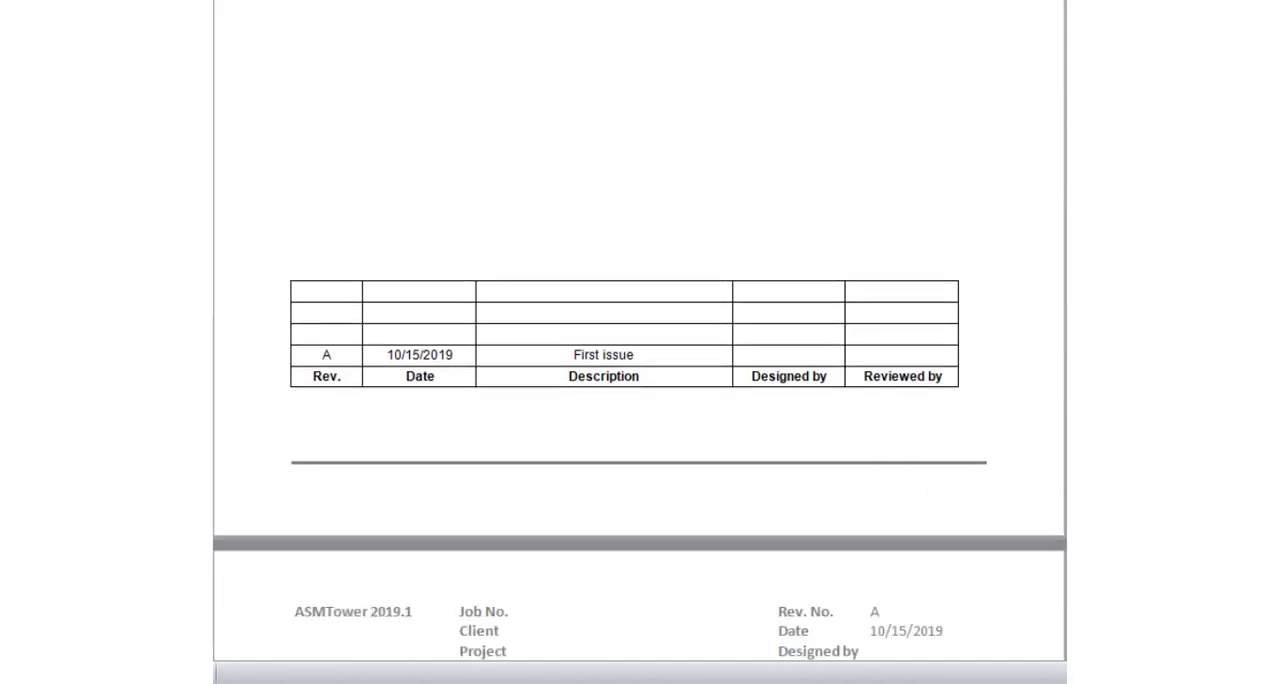
pyautogui.scroll(5, 640, 340)
pyautogui.scroll(-14, 640, 340)
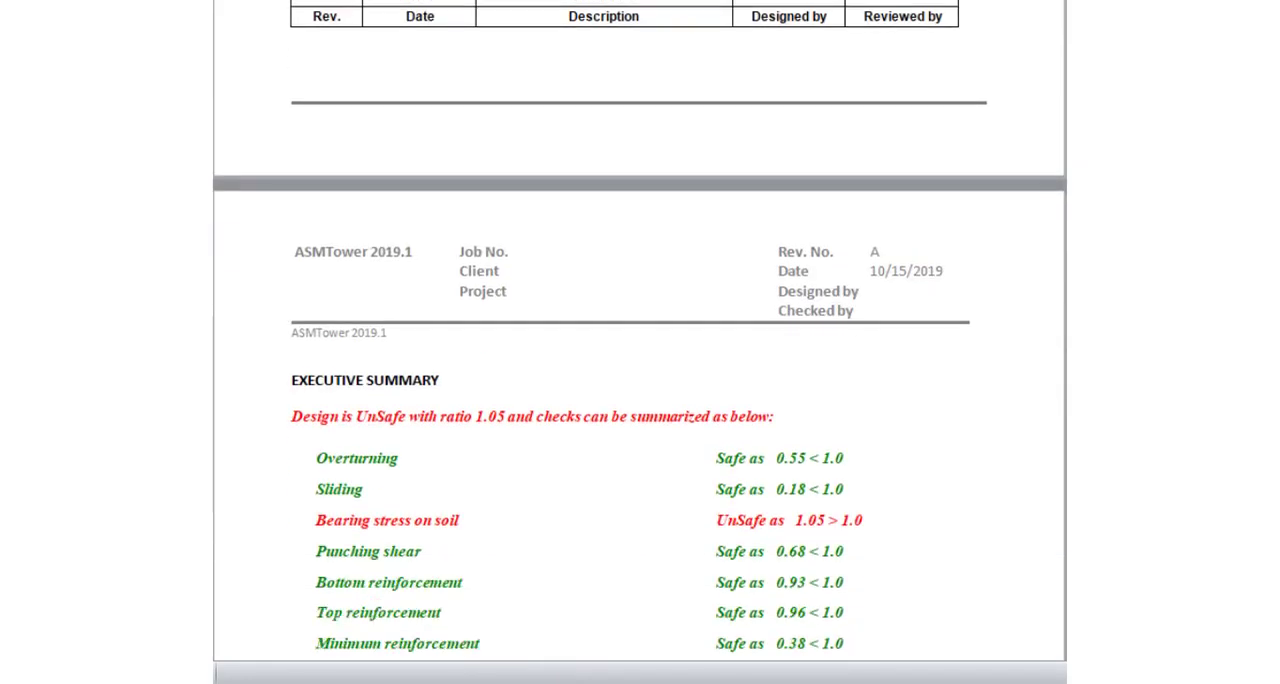
pyautogui.scroll(-1, 640, 340)
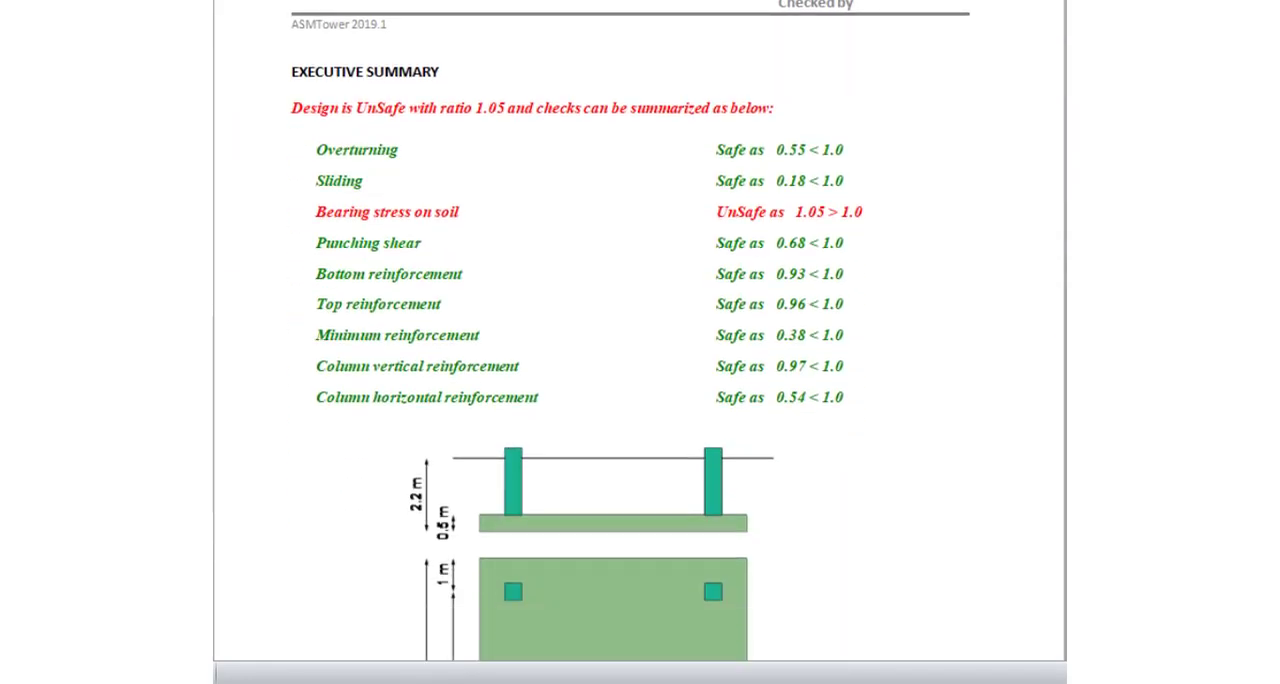
pyautogui.scroll(-1, 640, 340)
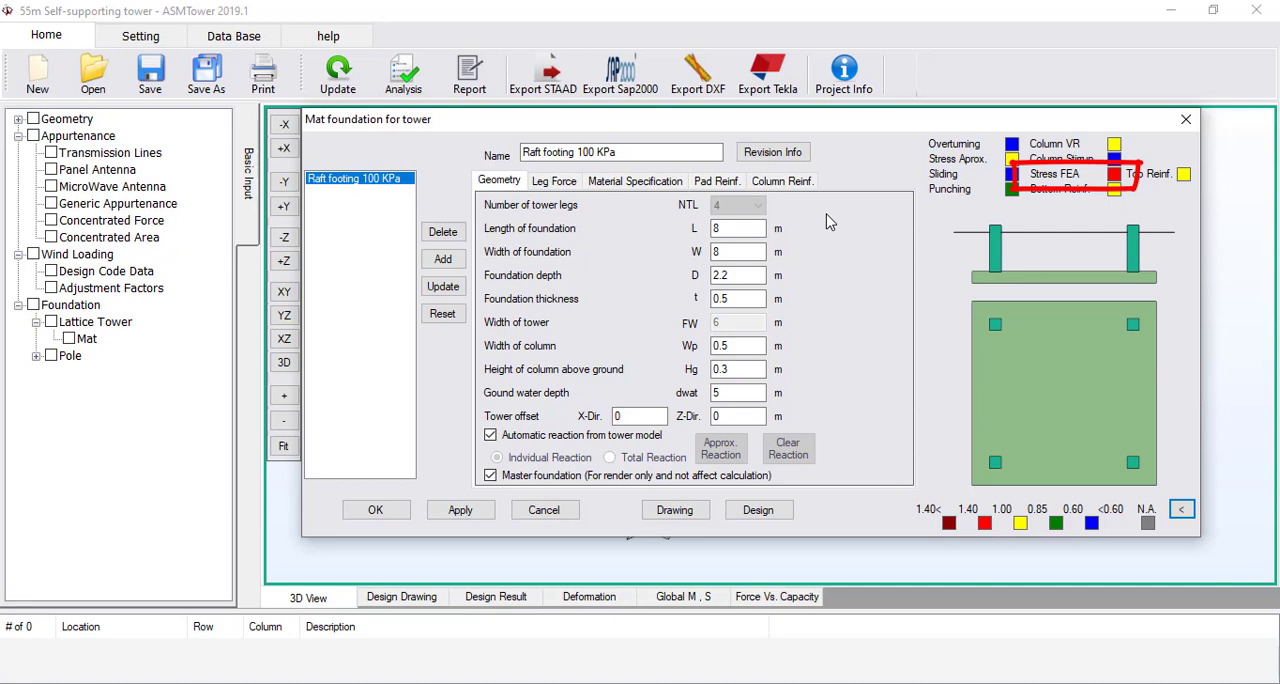
# Set the foundation length and width to 8.1 m each and update Raft footing 100 KPa with the new geometry
pyautogui.click(738, 228)
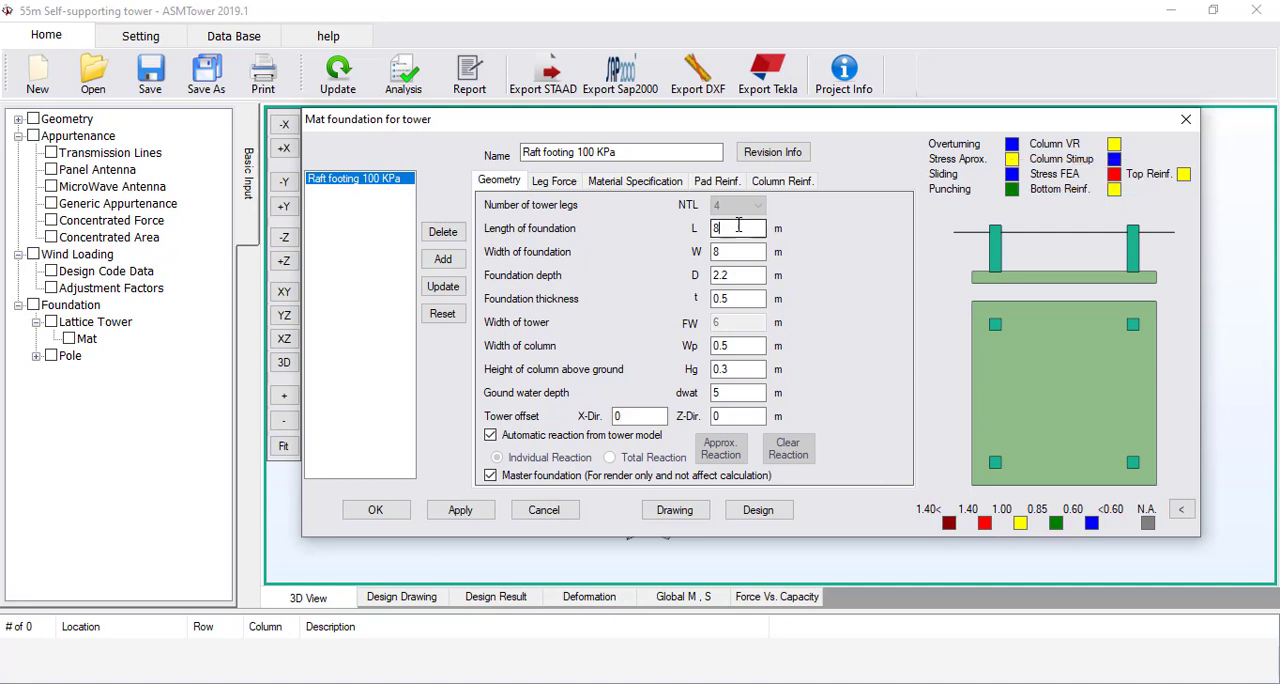
pyautogui.write('.1')
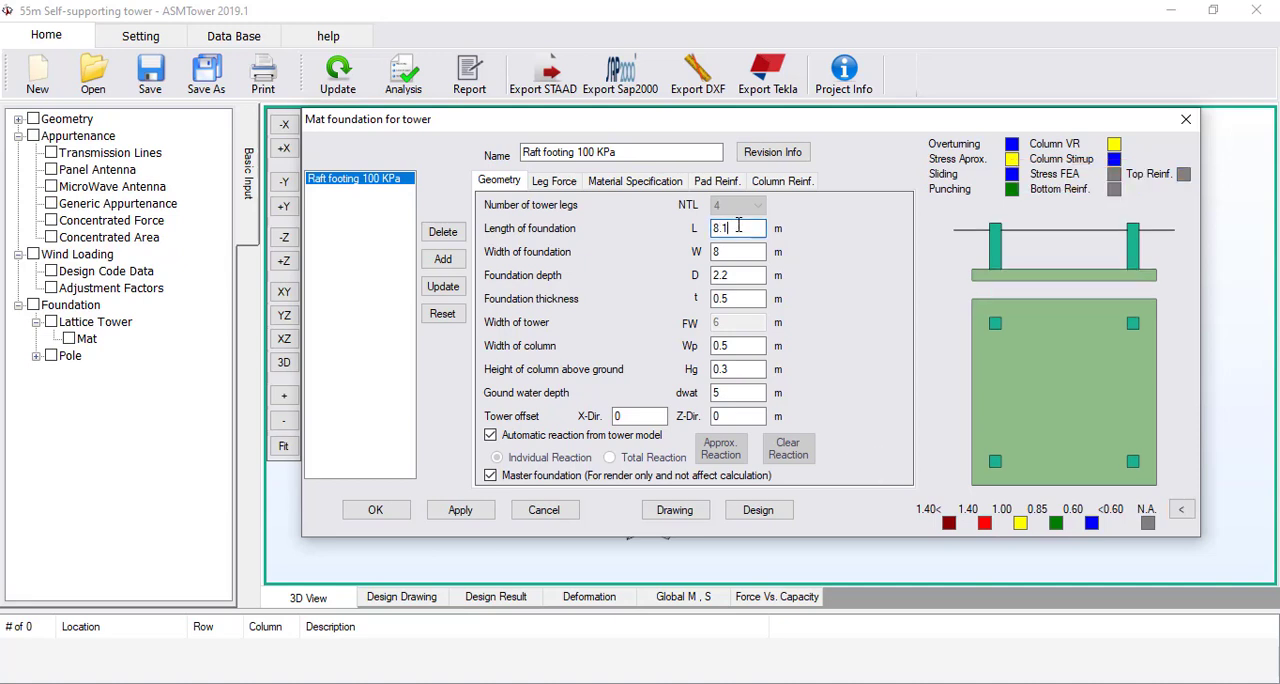
pyautogui.click(739, 250)
pyautogui.write('8.1')
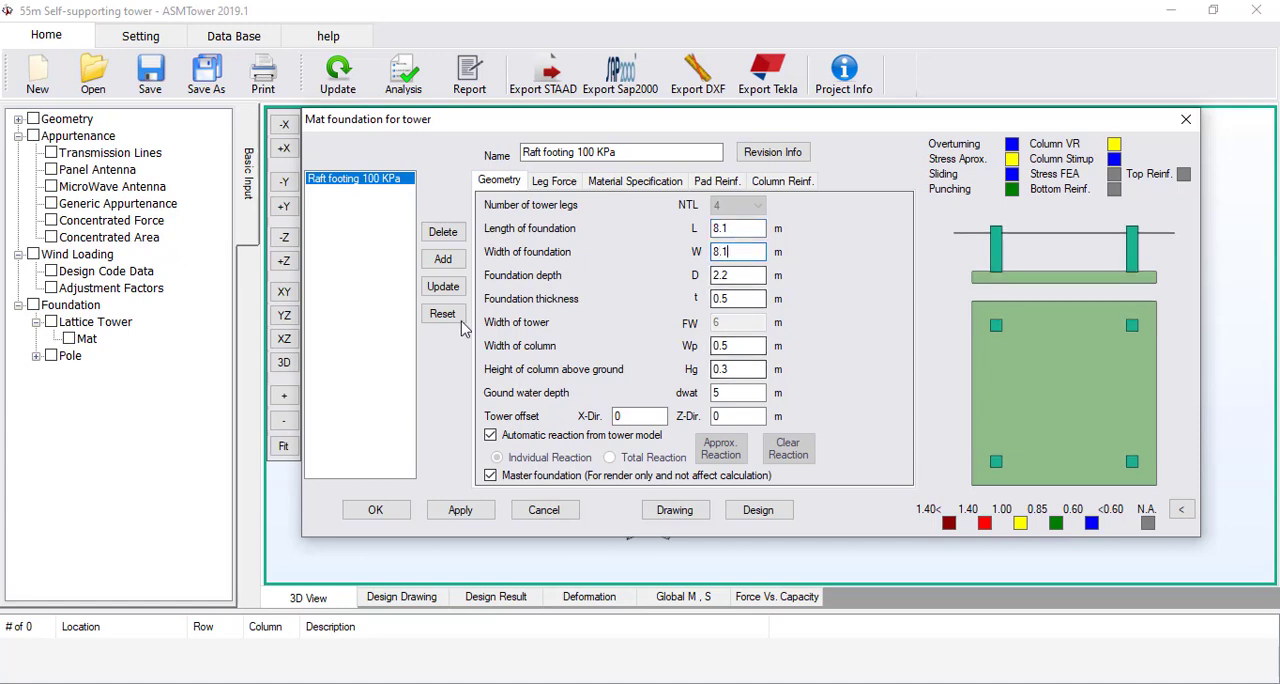
pyautogui.click(443, 289)
# Rerun the foundation design for the resized raft and close the completed analysis window
pyautogui.click(722, 430)
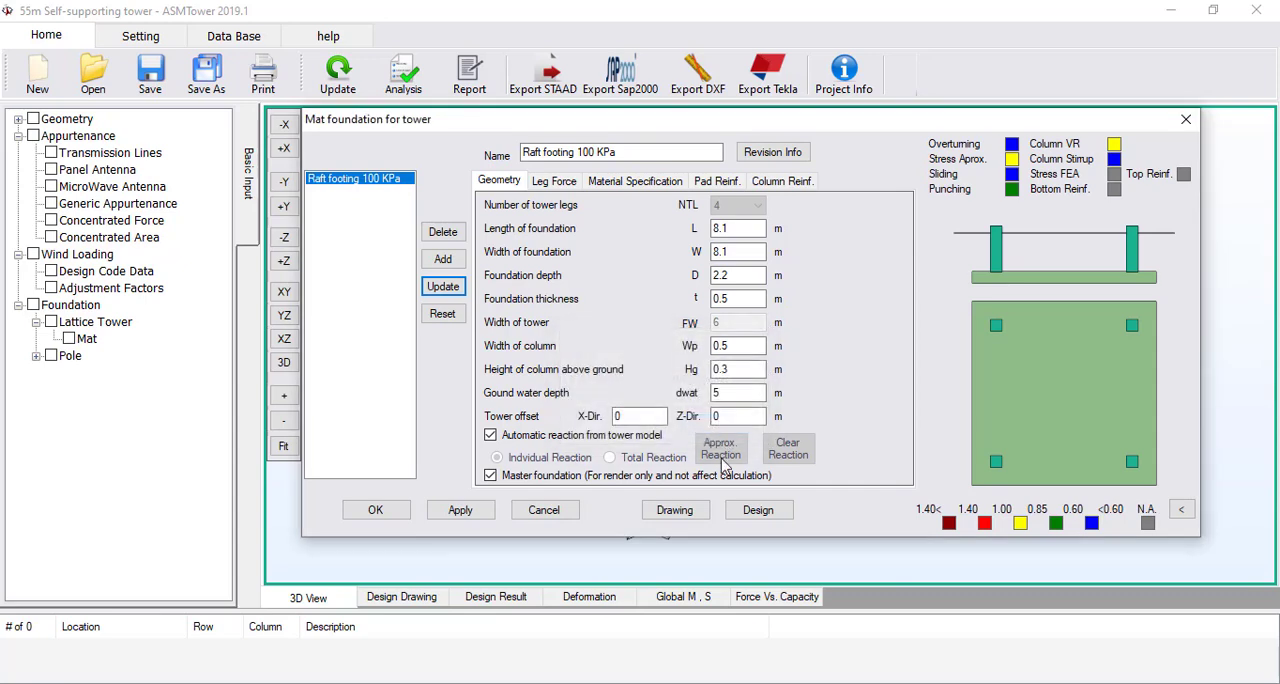
pyautogui.click(755, 510)
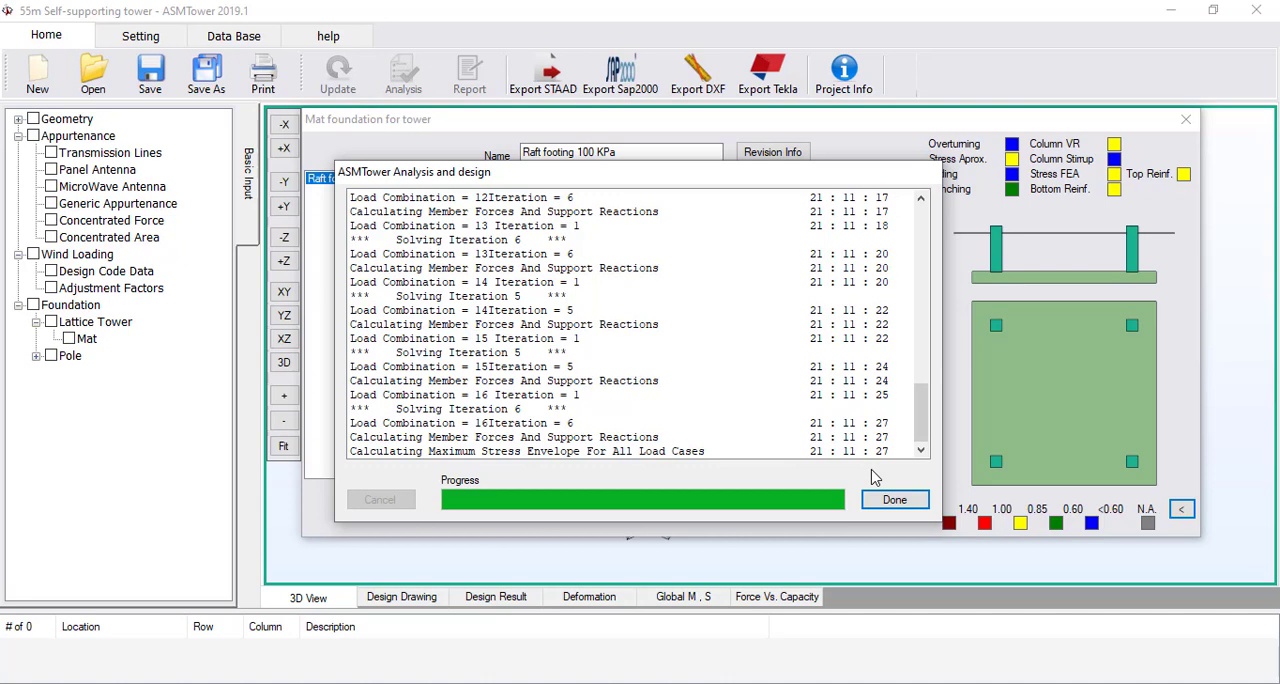
pyautogui.click(893, 503)
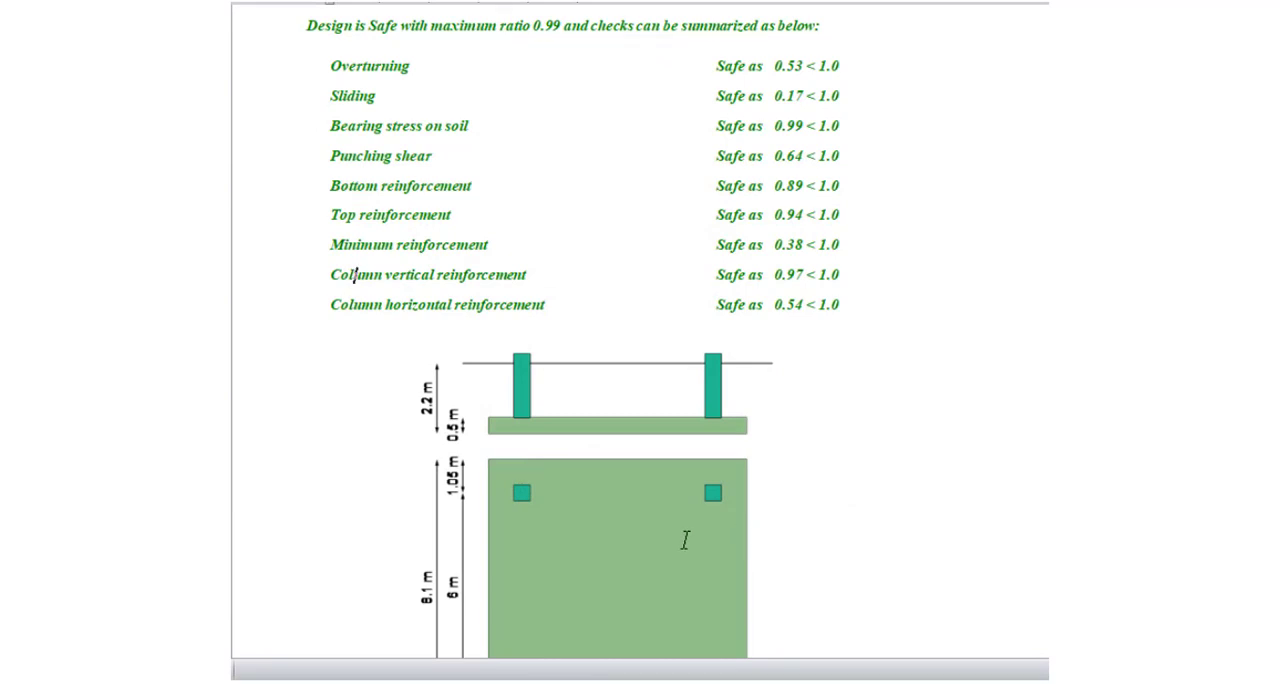
# Examine the report's leg reactions, material and dimension data, and its overturning, sliding and base pressure checks
pyautogui.scroll(-3, 573, 394)
pyautogui.scroll(-15, 573, 394)
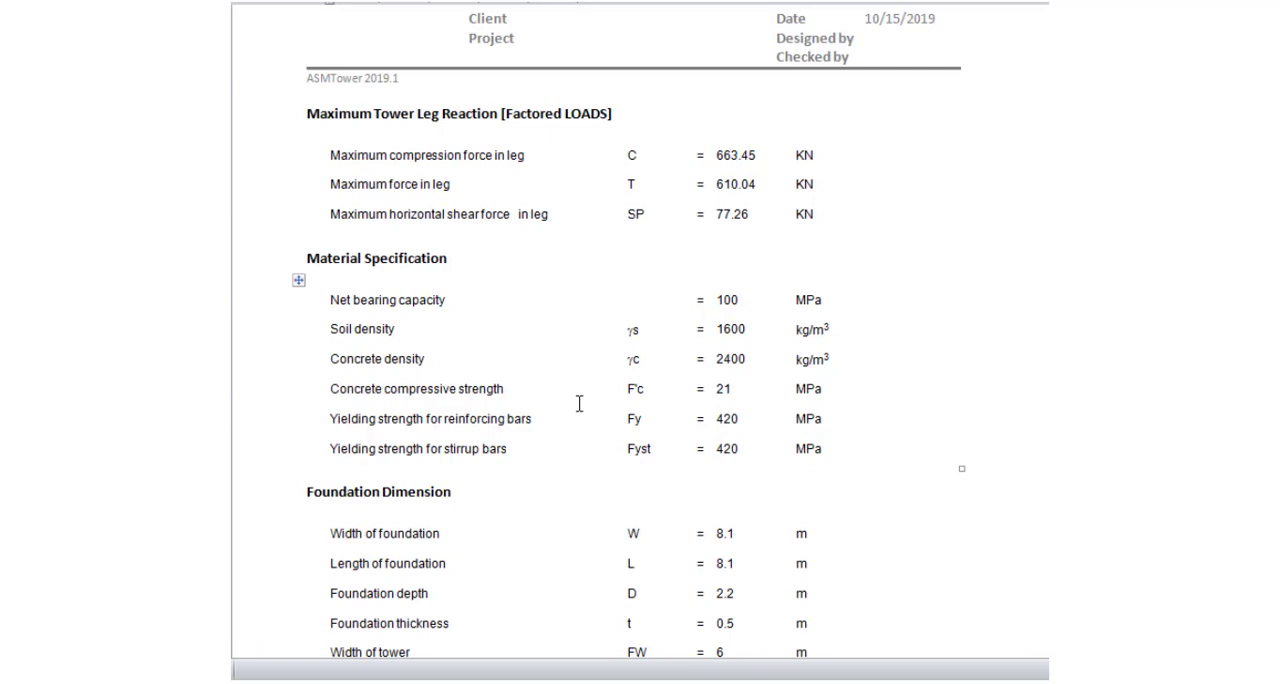
pyautogui.scroll(-10, 579, 403)
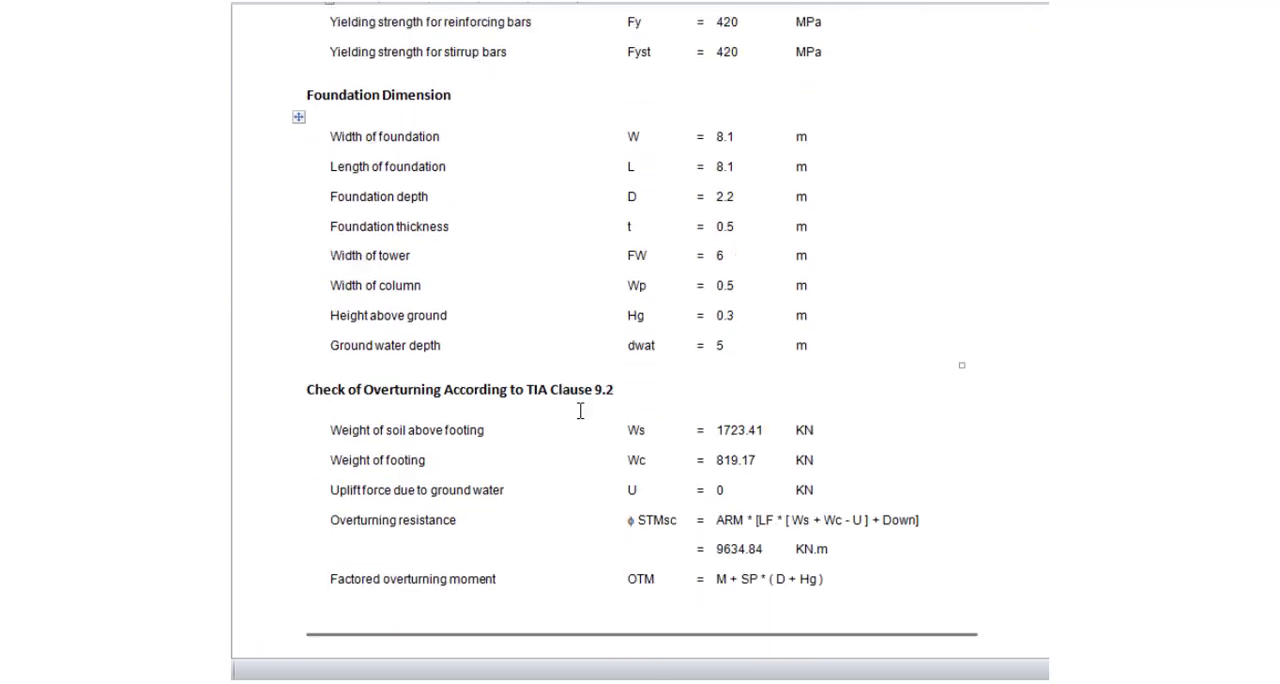
pyautogui.scroll(-1, 581, 418)
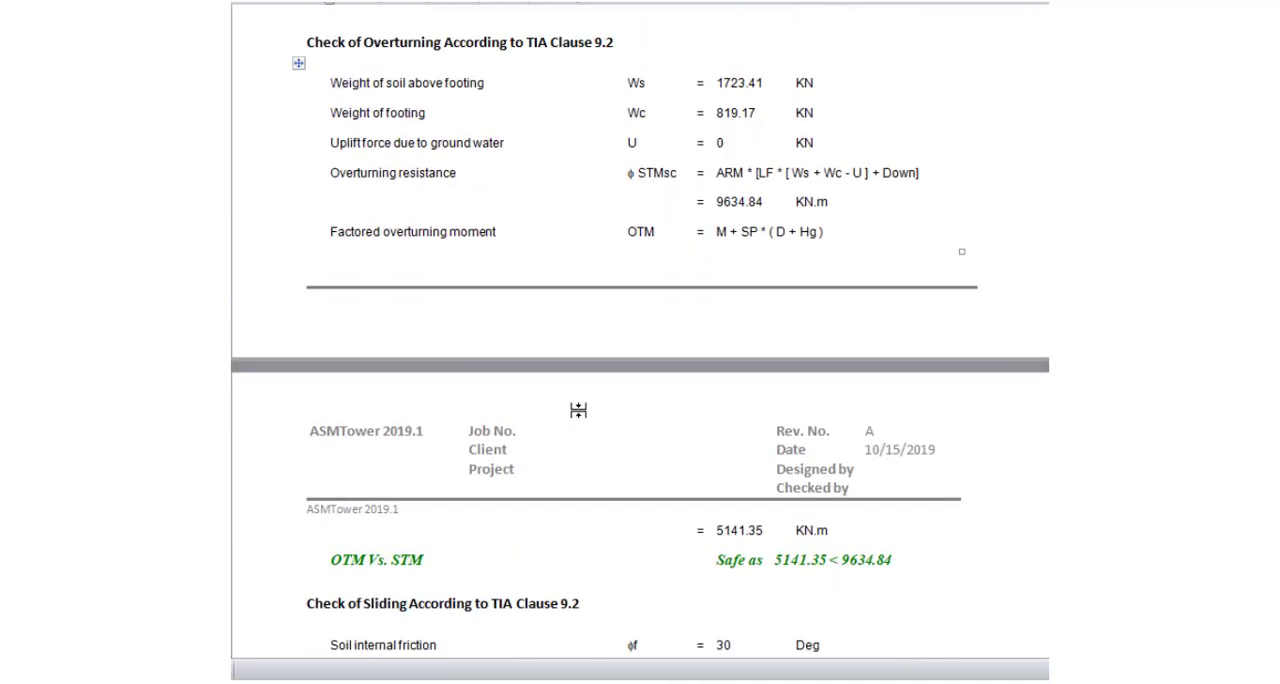
pyautogui.scroll(-7, 578, 410)
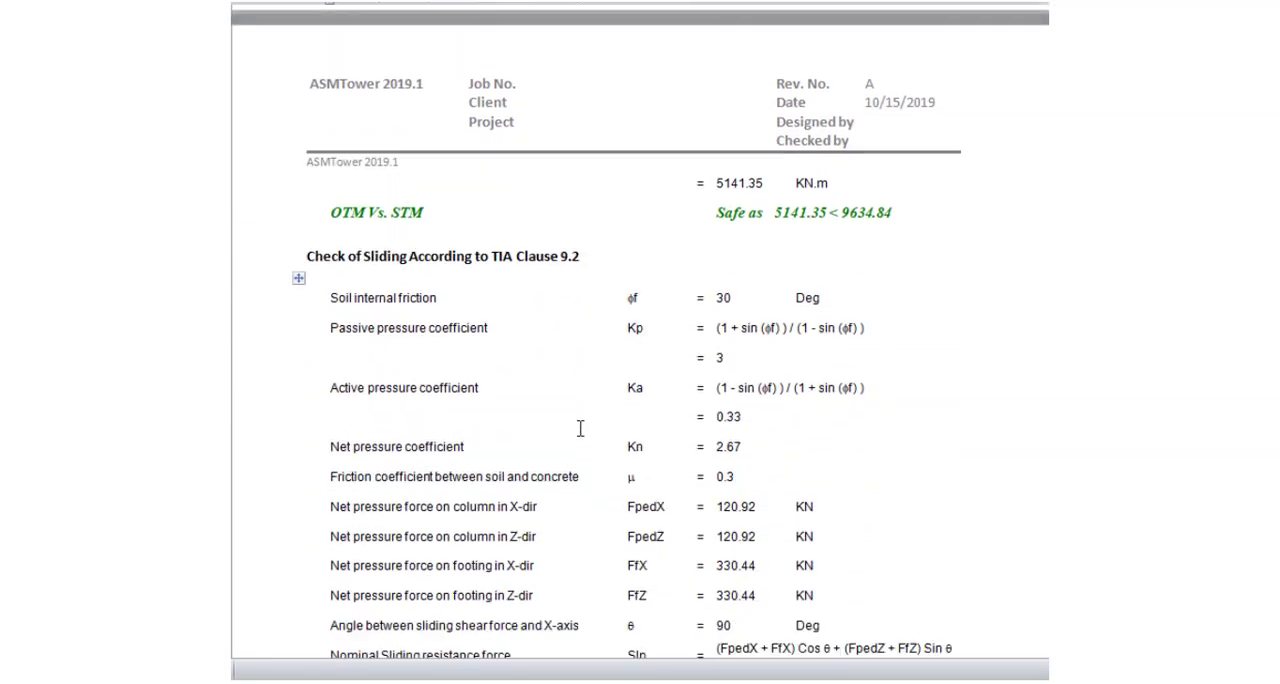
pyautogui.scroll(-2, 580, 430)
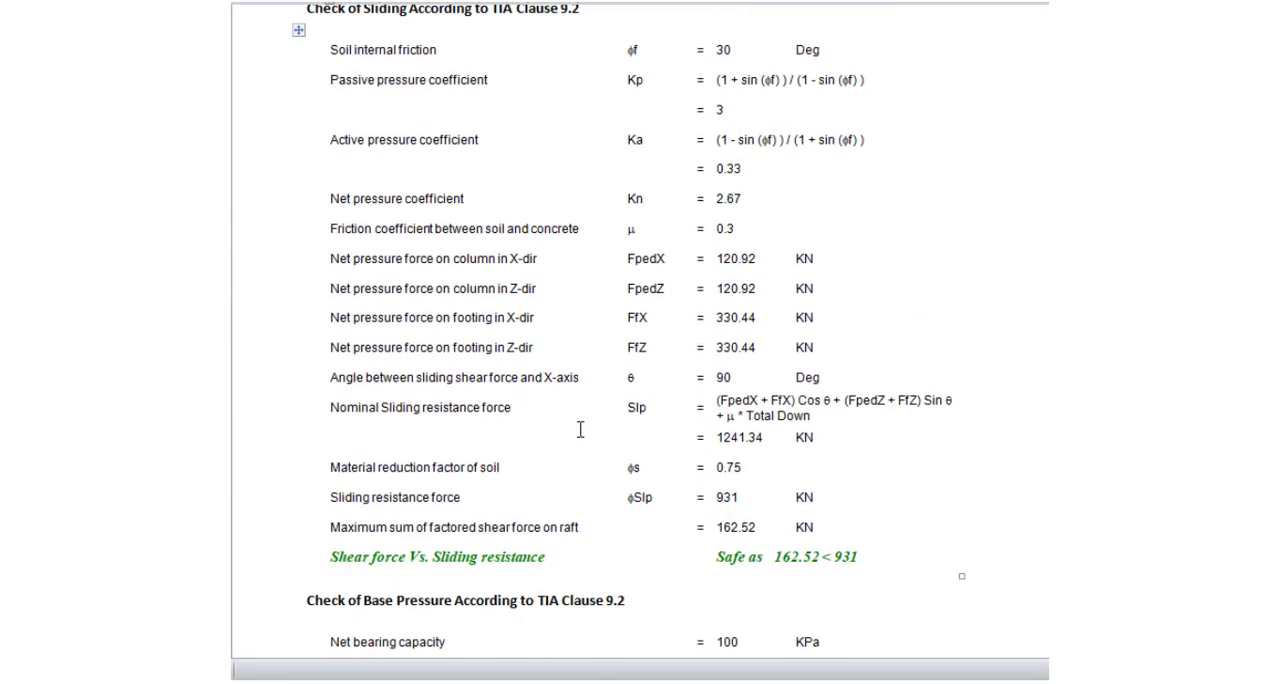
pyautogui.scroll(-5, 580, 430)
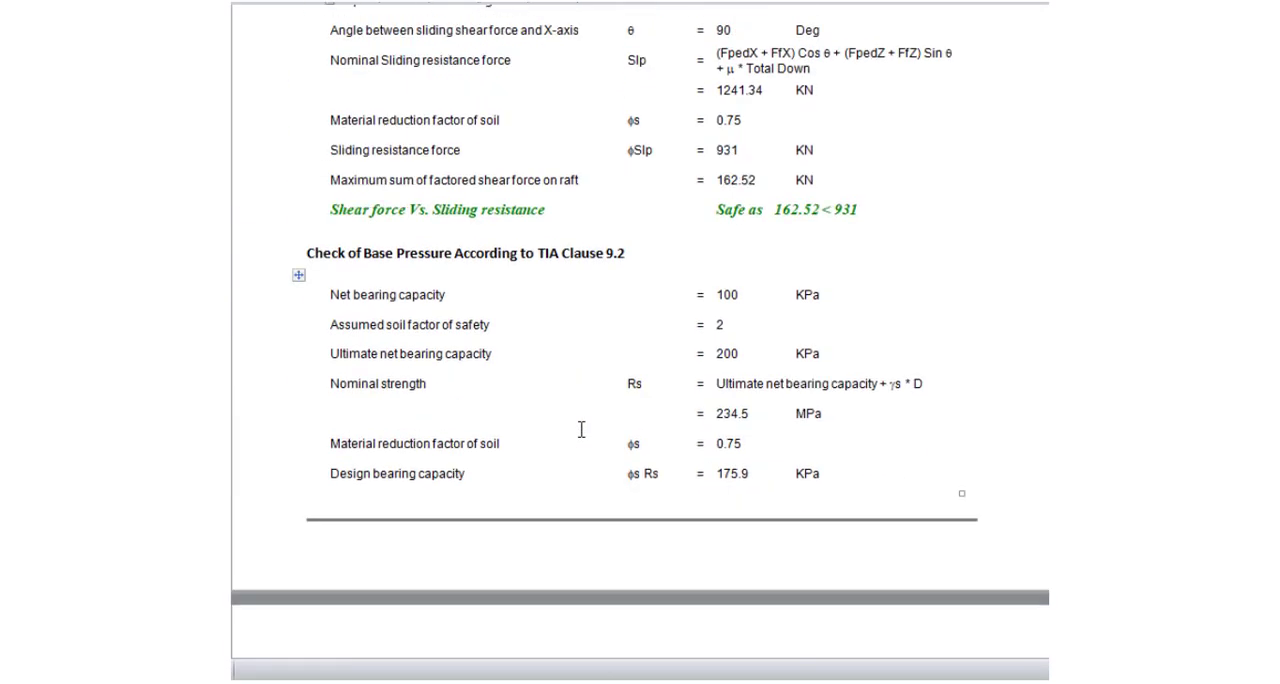
pyautogui.scroll(-1, 583, 438)
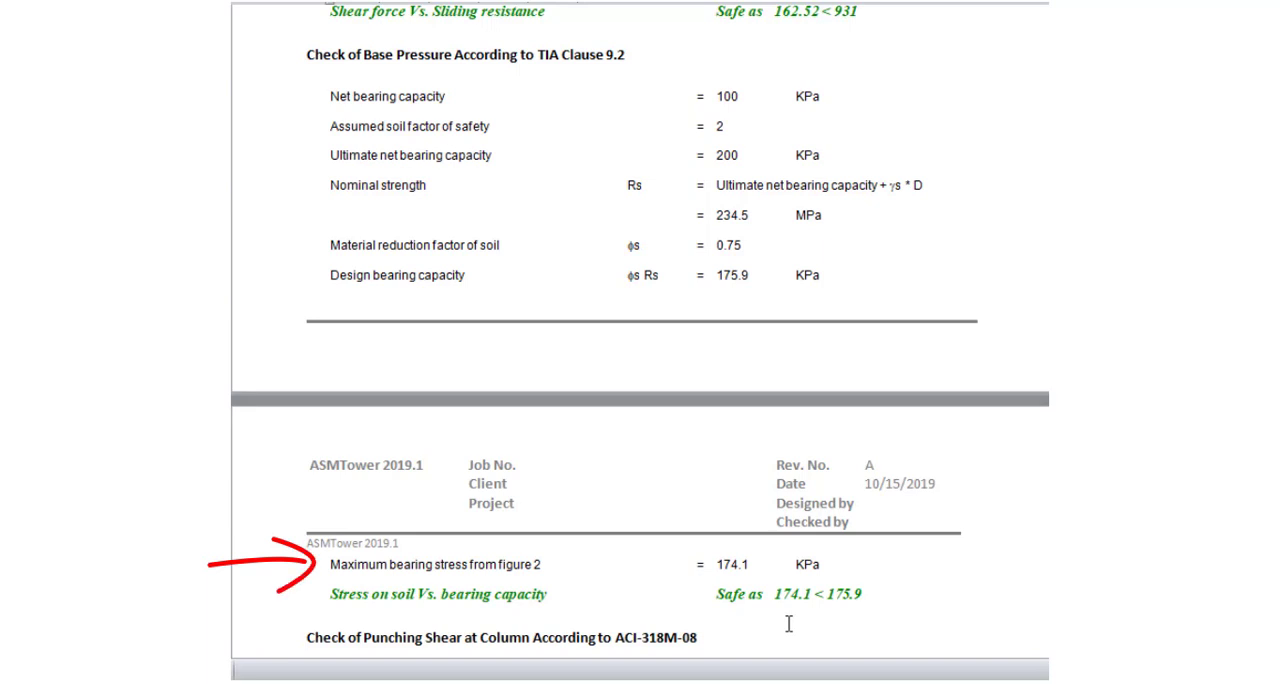
# Examine the report's punching shear check and the raft's bottom, top and minimum reinforcement checks to ACI-318
pyautogui.scroll(-10, 788, 623)
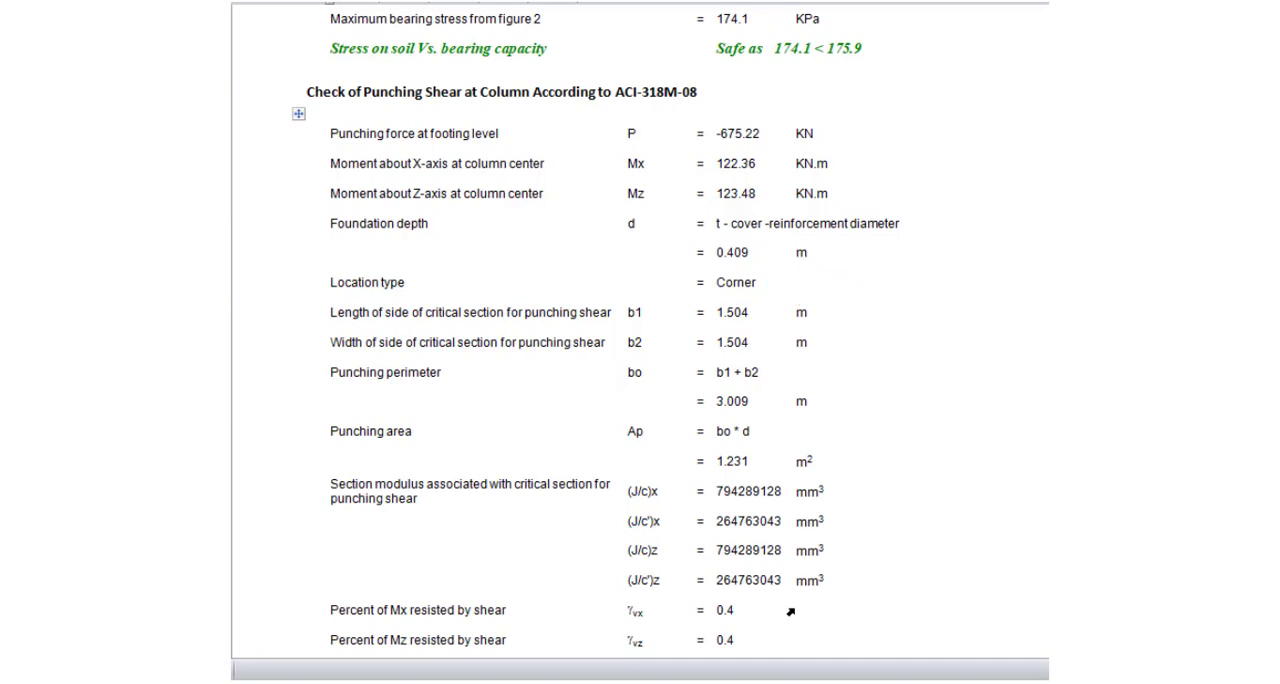
pyautogui.scroll(-1, 792, 609)
pyautogui.scroll(-8, 851, 317)
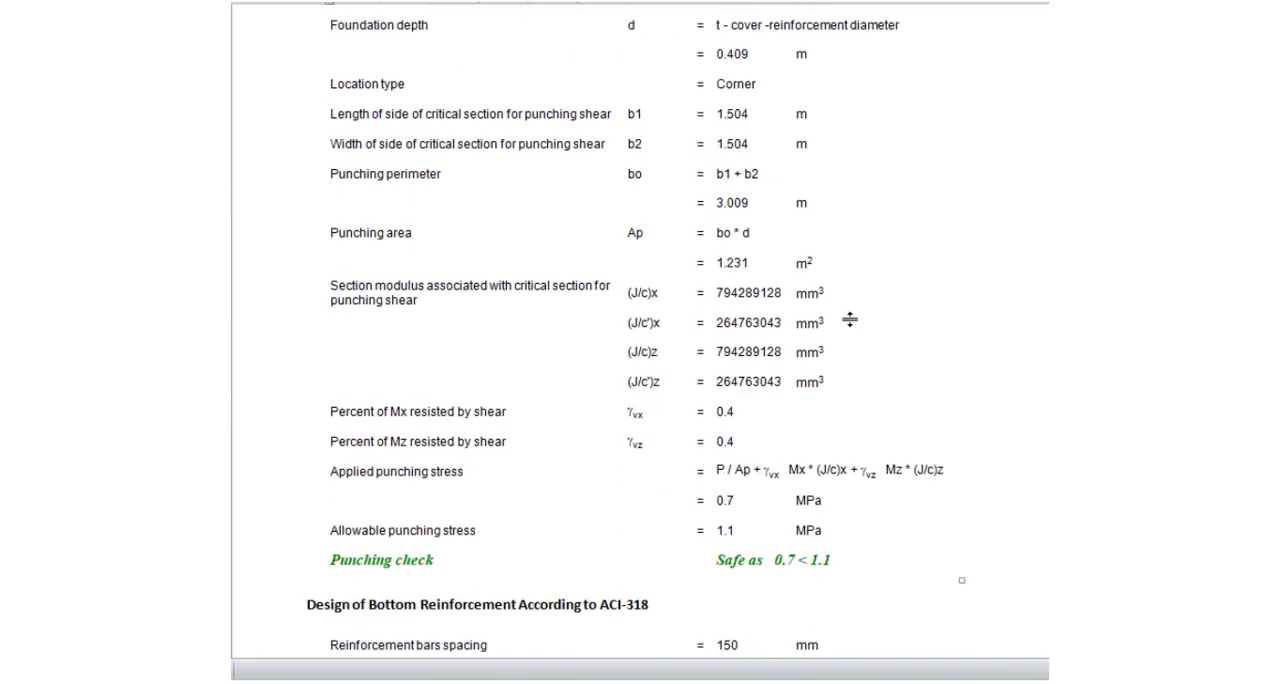
pyautogui.scroll(-5, 920, 549)
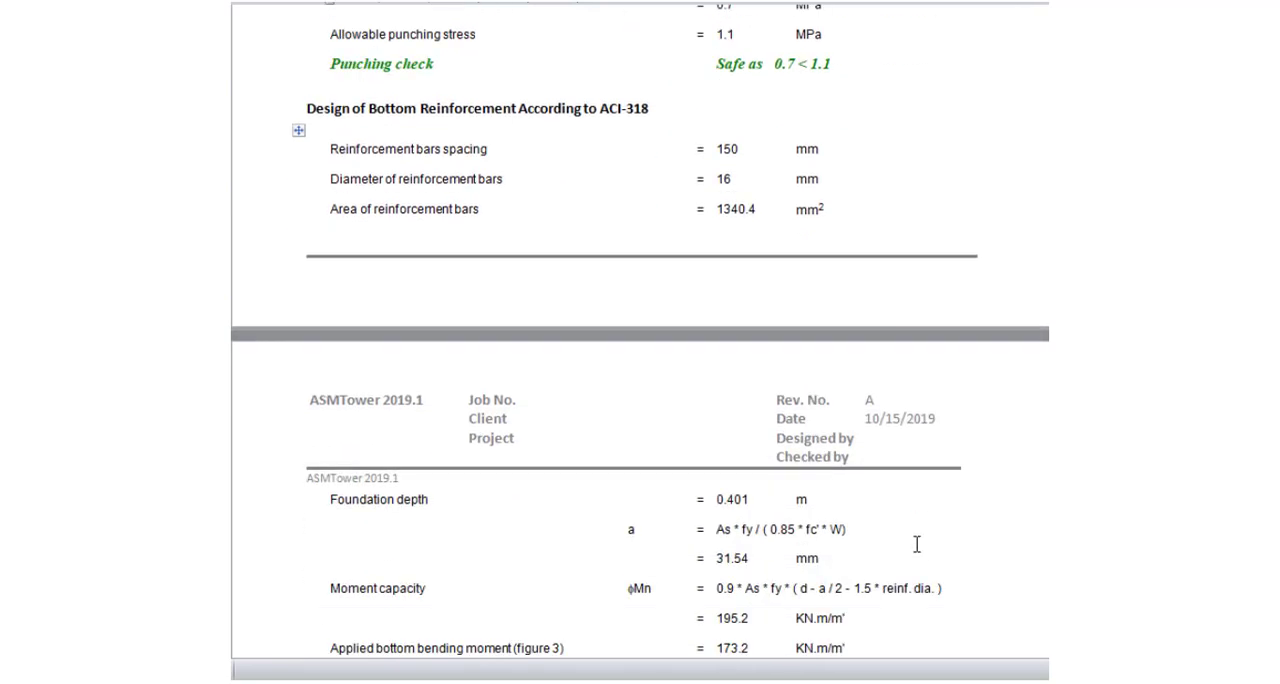
pyautogui.scroll(-1, 916, 544)
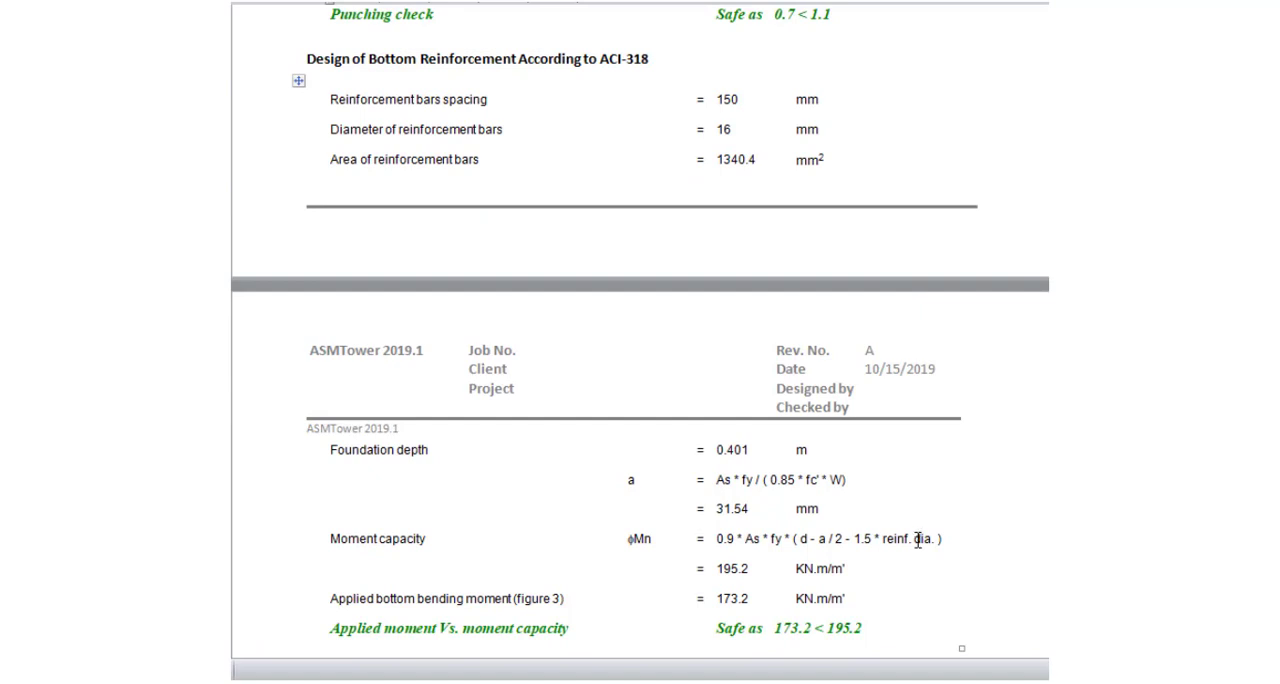
pyautogui.scroll(-1, 917, 540)
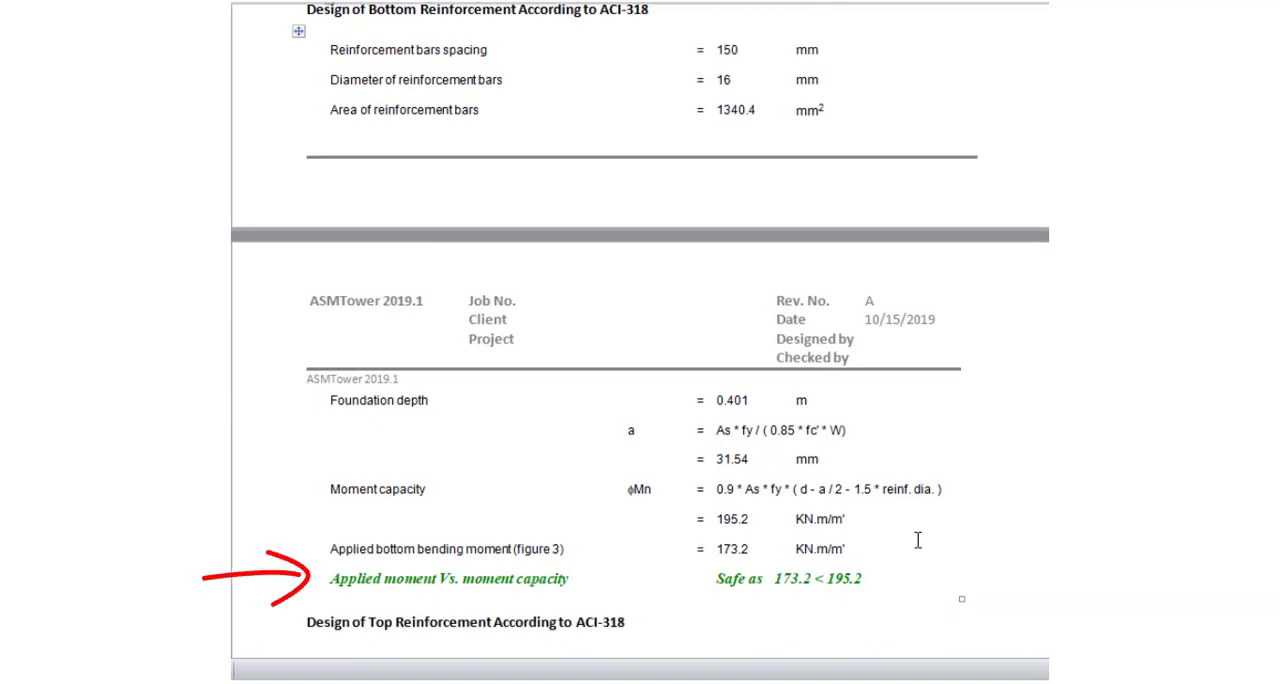
pyautogui.scroll(-9, 917, 540)
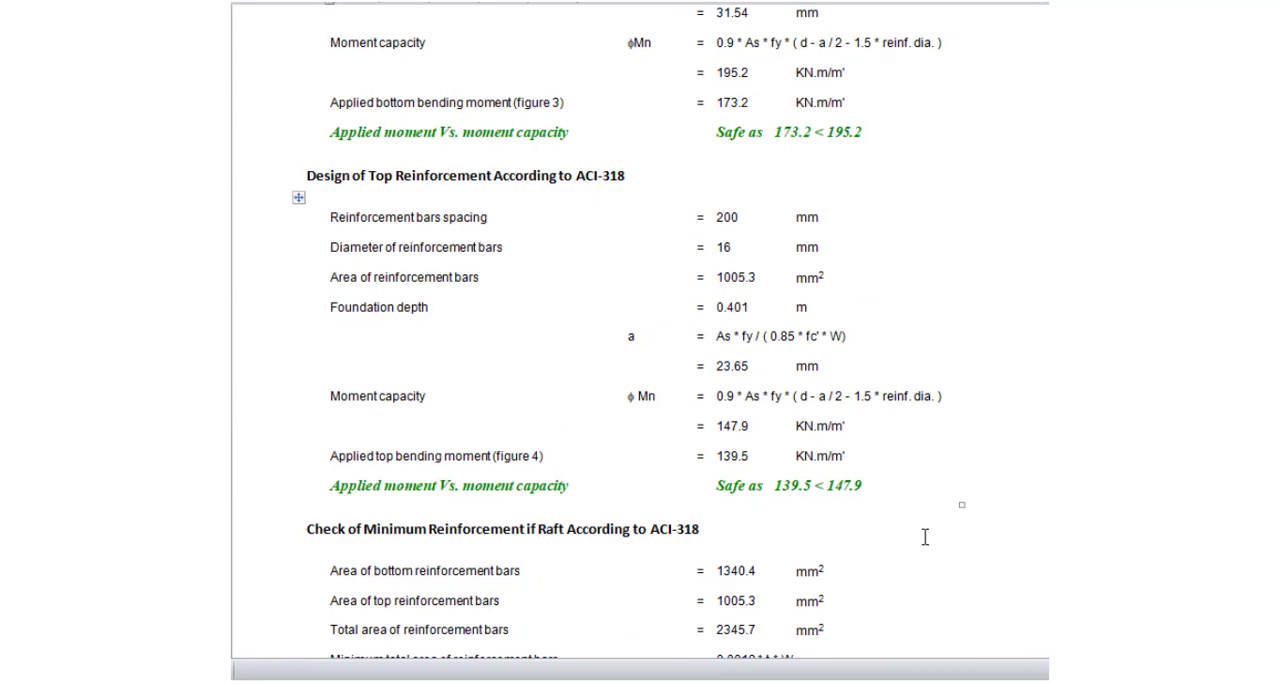
pyautogui.scroll(-3, 925, 537)
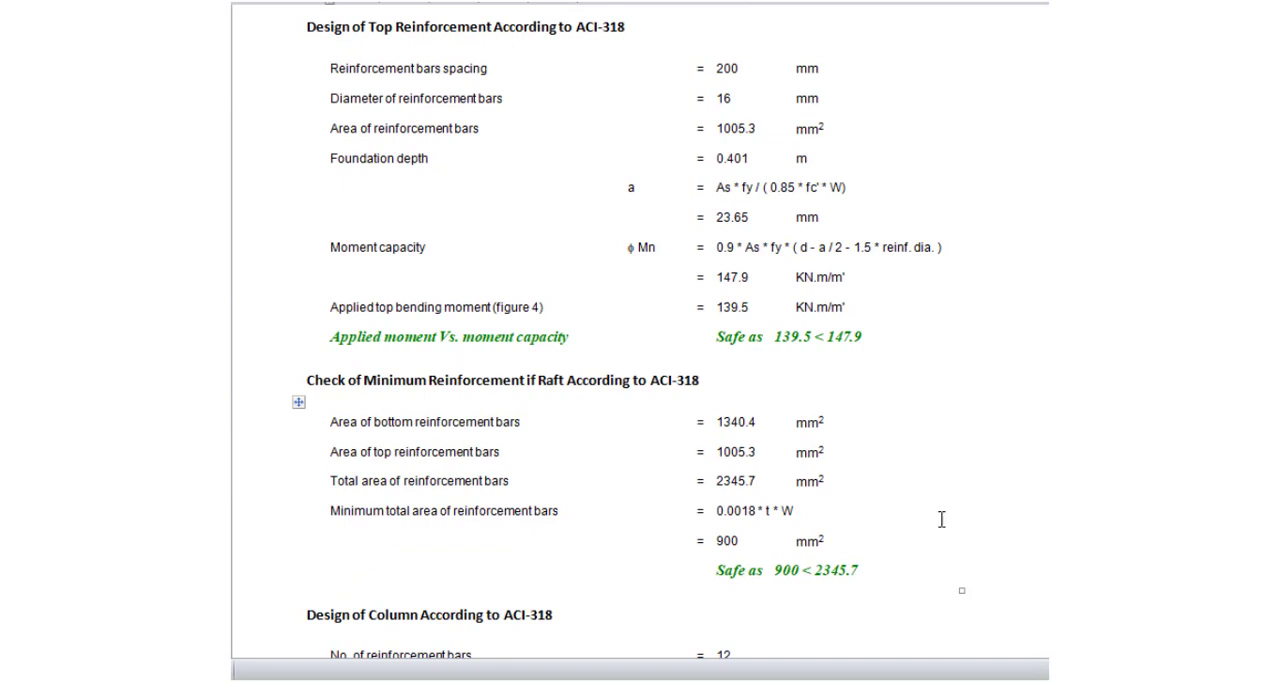
# Review the column's vertical, minimum and shear reinforcement design in the report, and the factored total reactions on the foundation
pyautogui.scroll(-10, 950, 511)
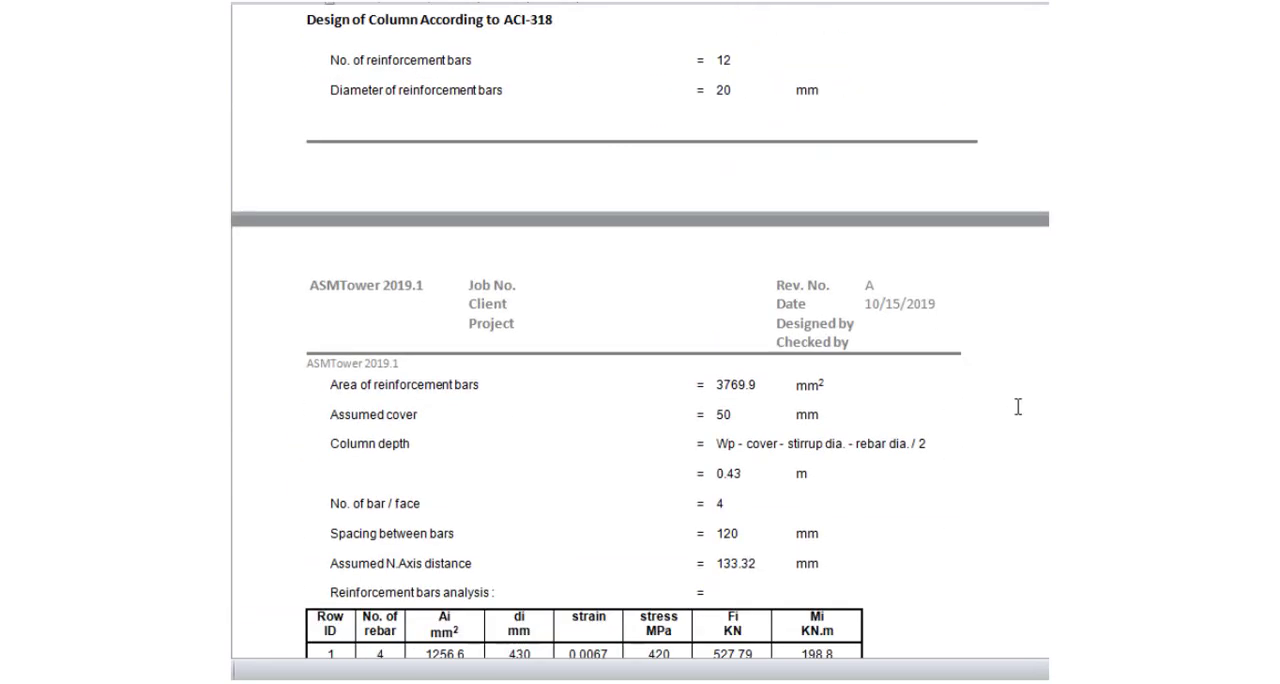
pyautogui.scroll(-10, 1018, 407)
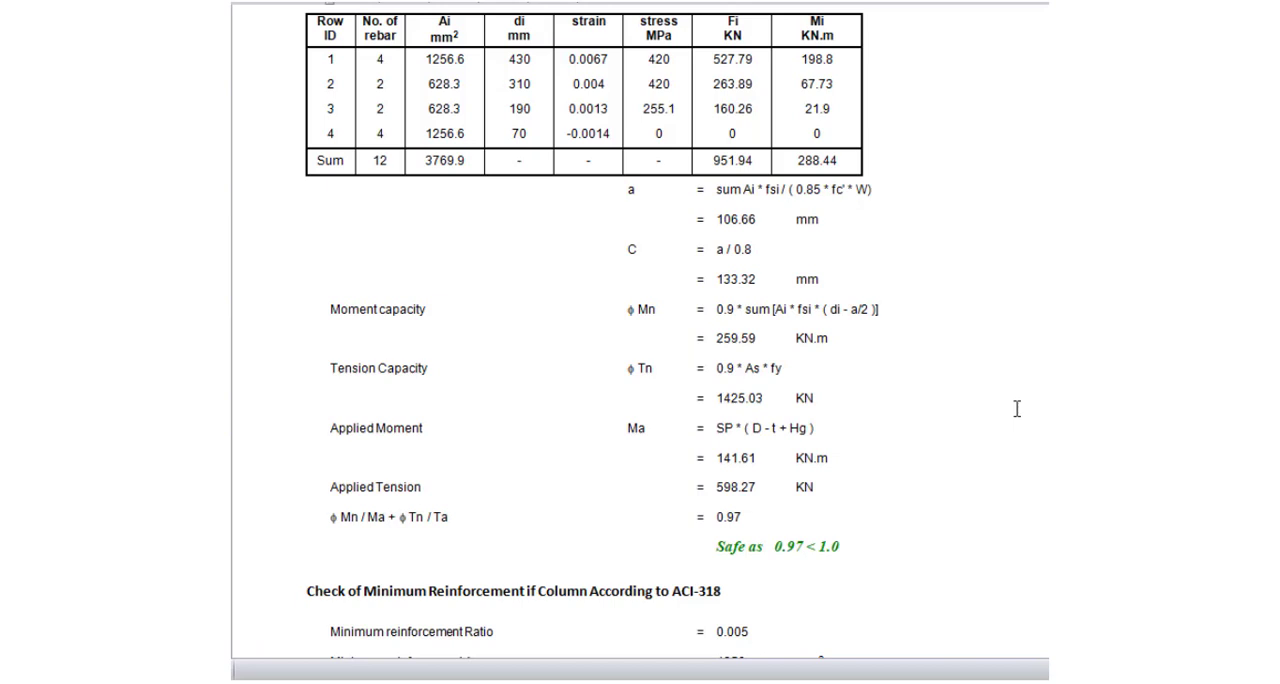
pyautogui.scroll(-5, 1016, 408)
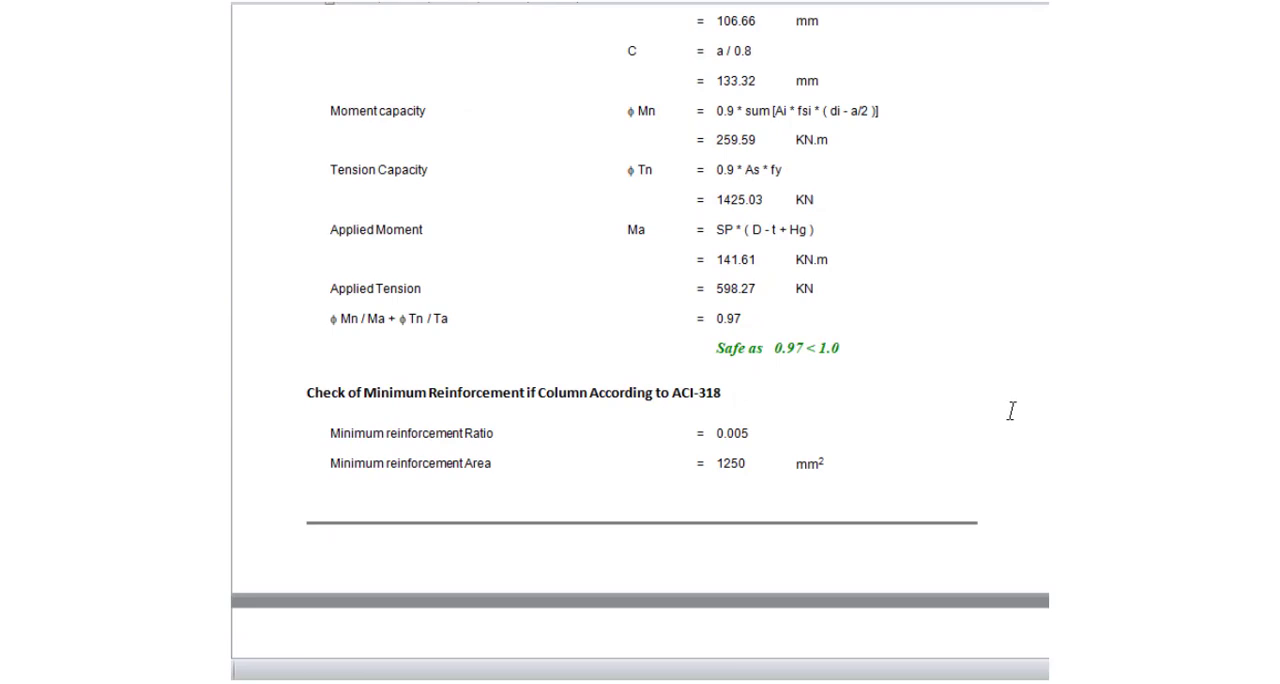
pyautogui.scroll(-5, 1013, 411)
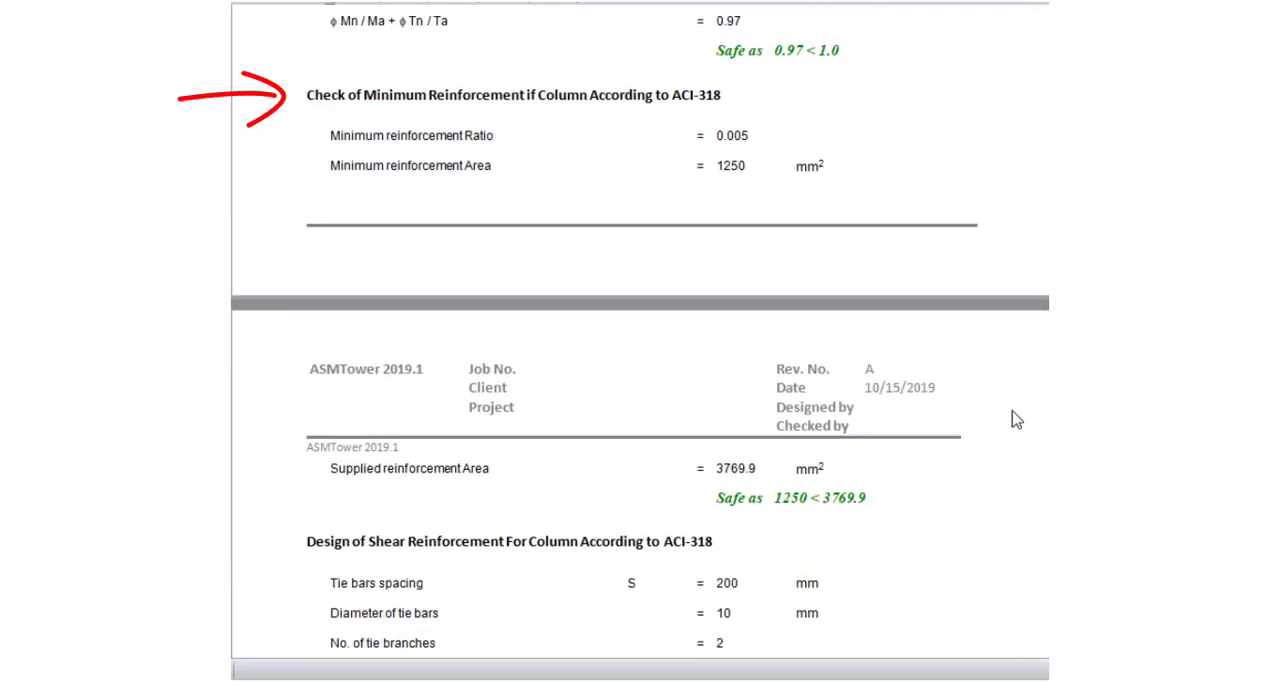
pyautogui.scroll(-4, 1013, 411)
pyautogui.scroll(-3, 1013, 411)
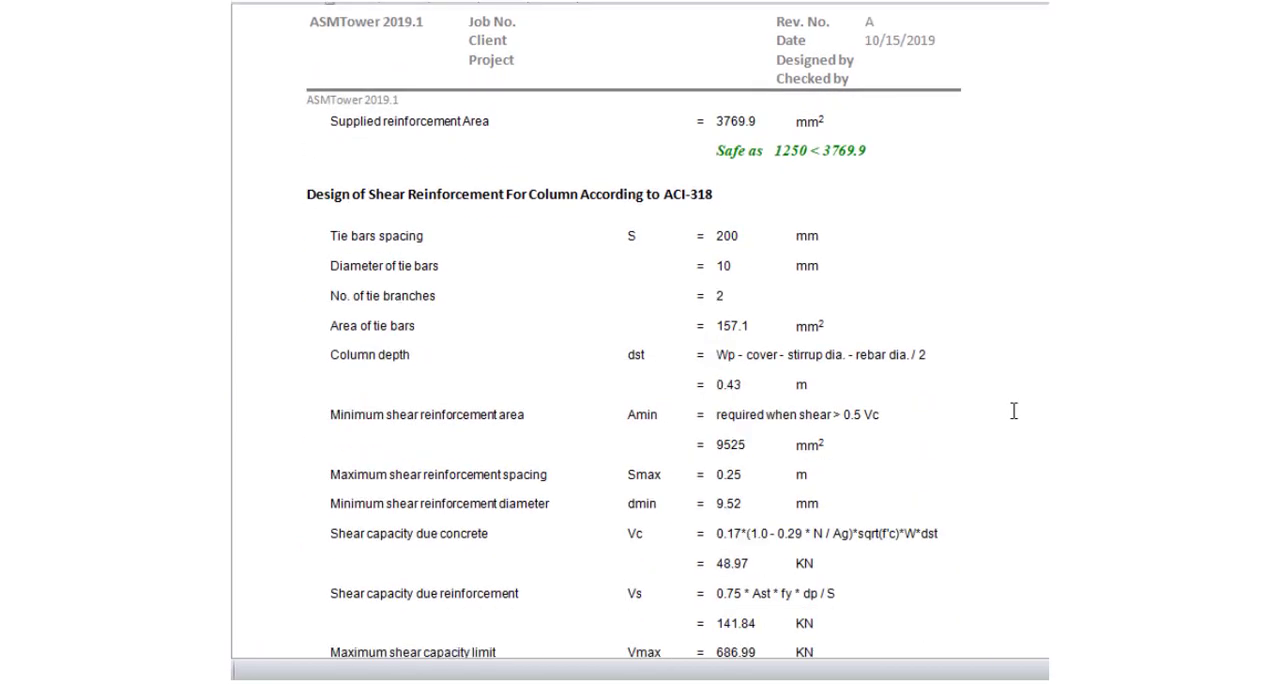
pyautogui.scroll(-2, 1013, 411)
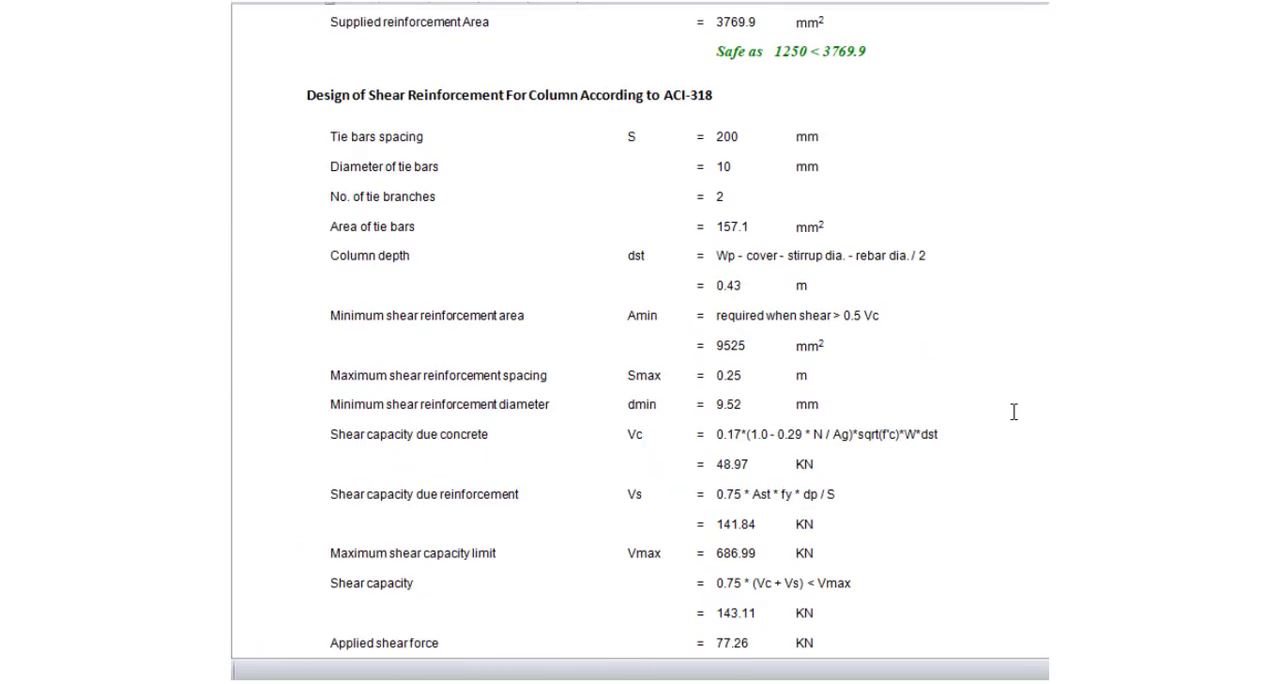
pyautogui.scroll(-18, 1013, 411)
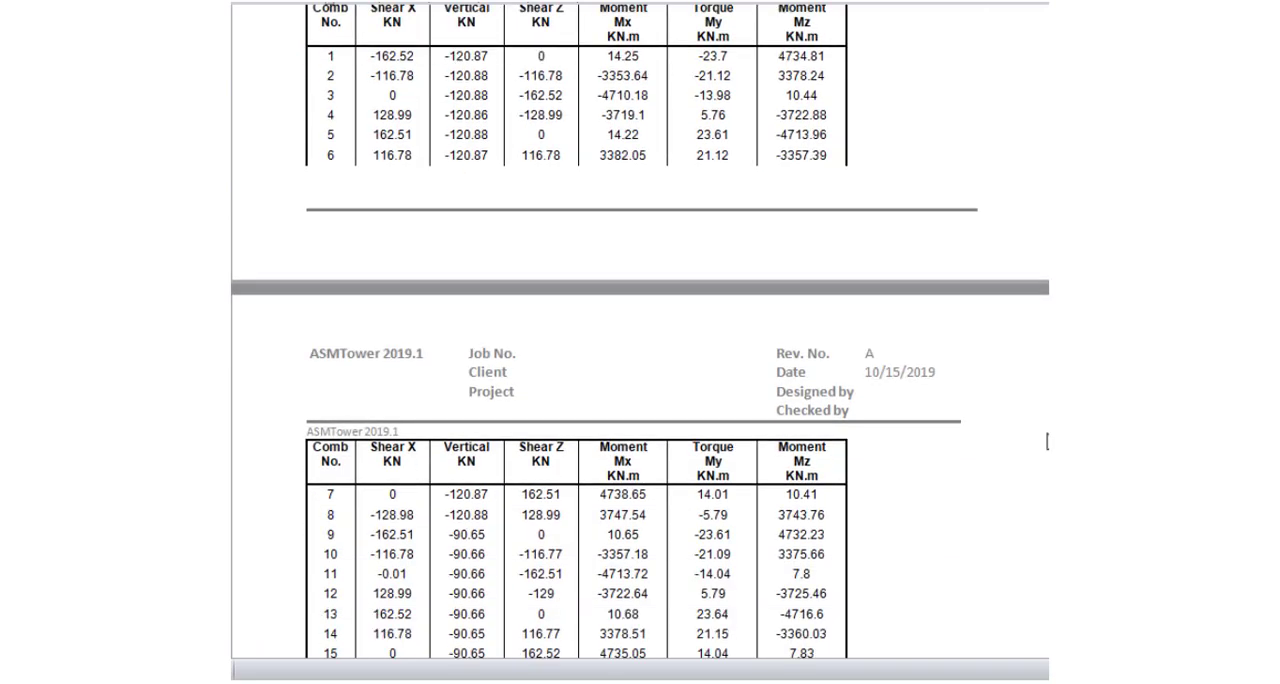
pyautogui.scroll(1, 1047, 441)
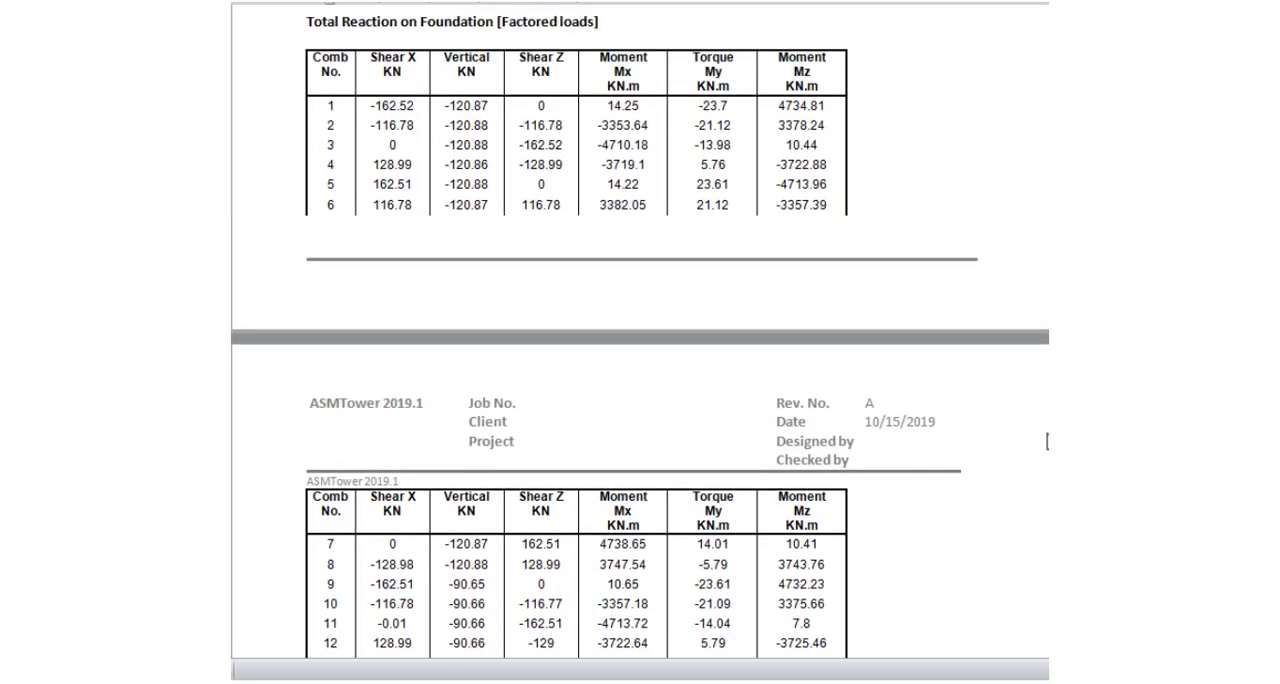
# Examine the report's contour figures for maximum base pressure and maximum bottom and top moments in the raft footing
pyautogui.scroll(-20, 1047, 441)
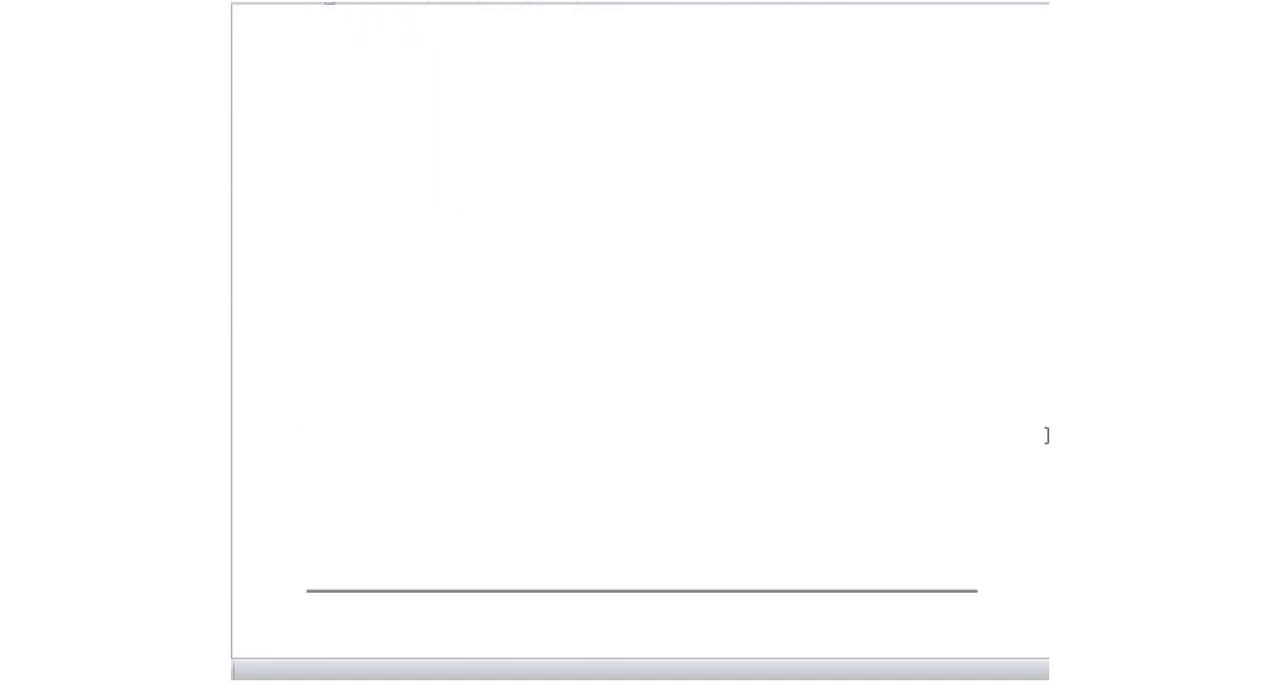
pyautogui.scroll(-4, 1047, 430)
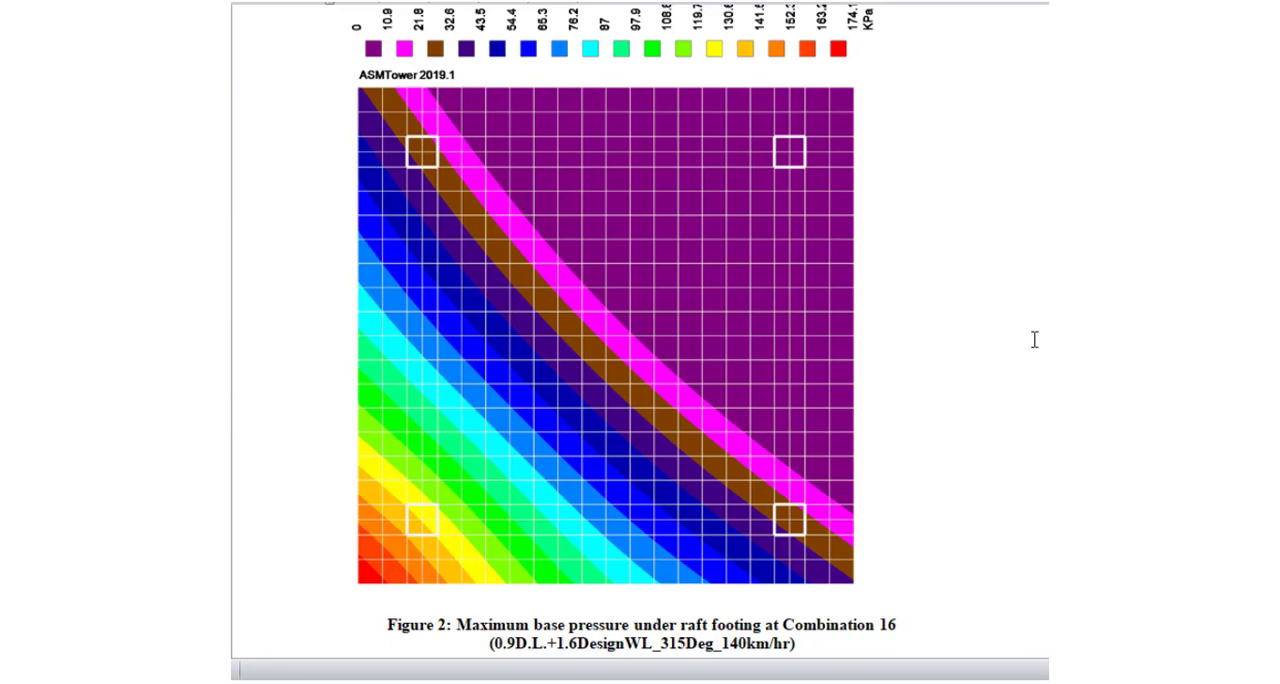
pyautogui.scroll(-15, 1035, 340)
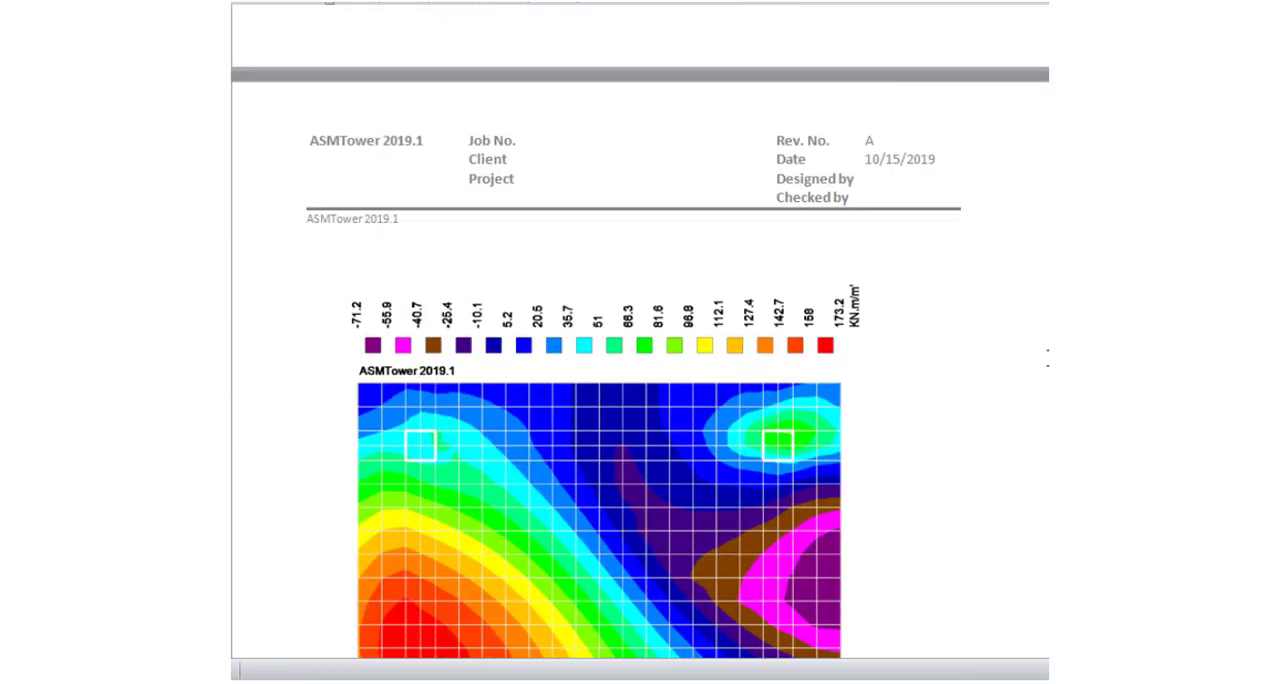
pyautogui.scroll(-6, 1048, 358)
pyautogui.scroll(2, 1048, 358)
pyautogui.scroll(-1, 1048, 358)
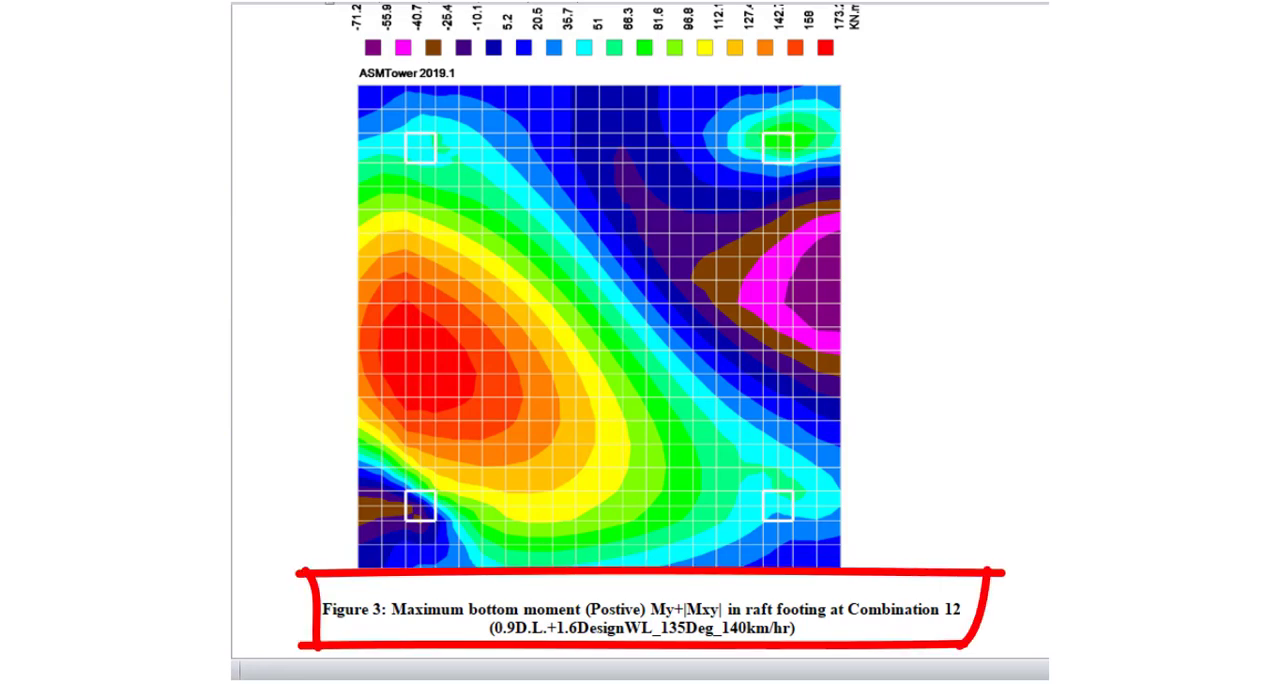
pyautogui.scroll(1, 642, 330)
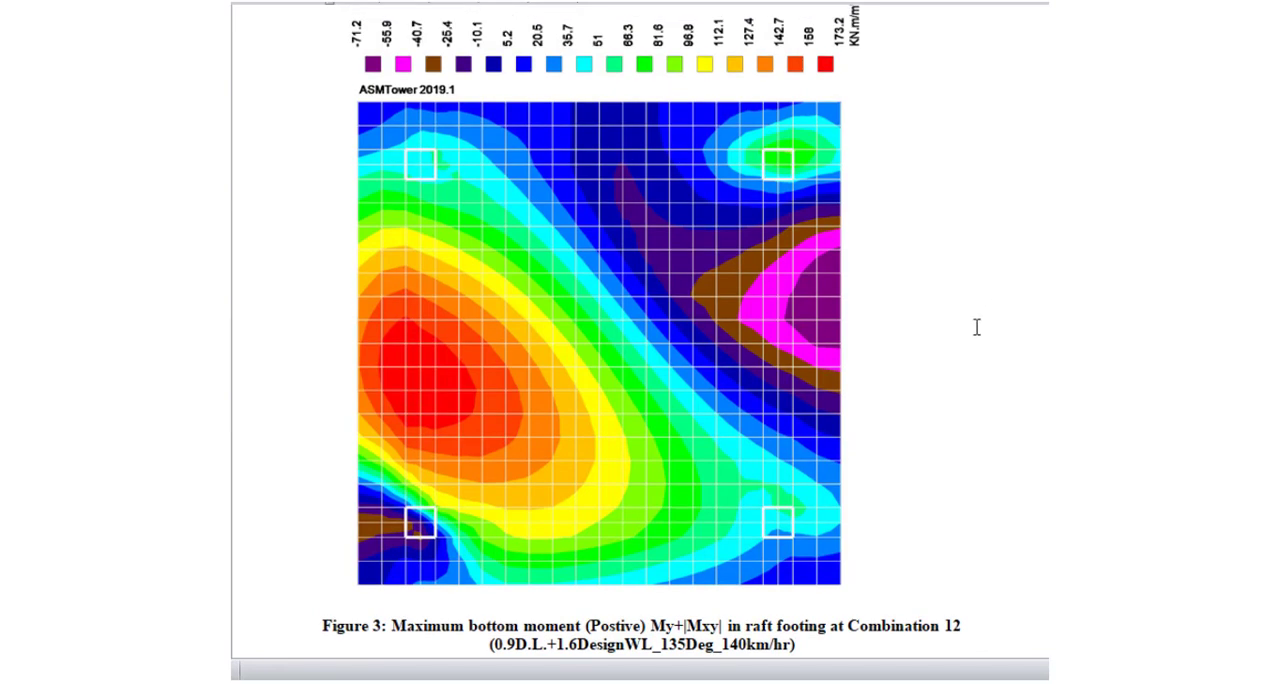
pyautogui.scroll(-10, 991, 371)
pyautogui.scroll(-3, 1000, 377)
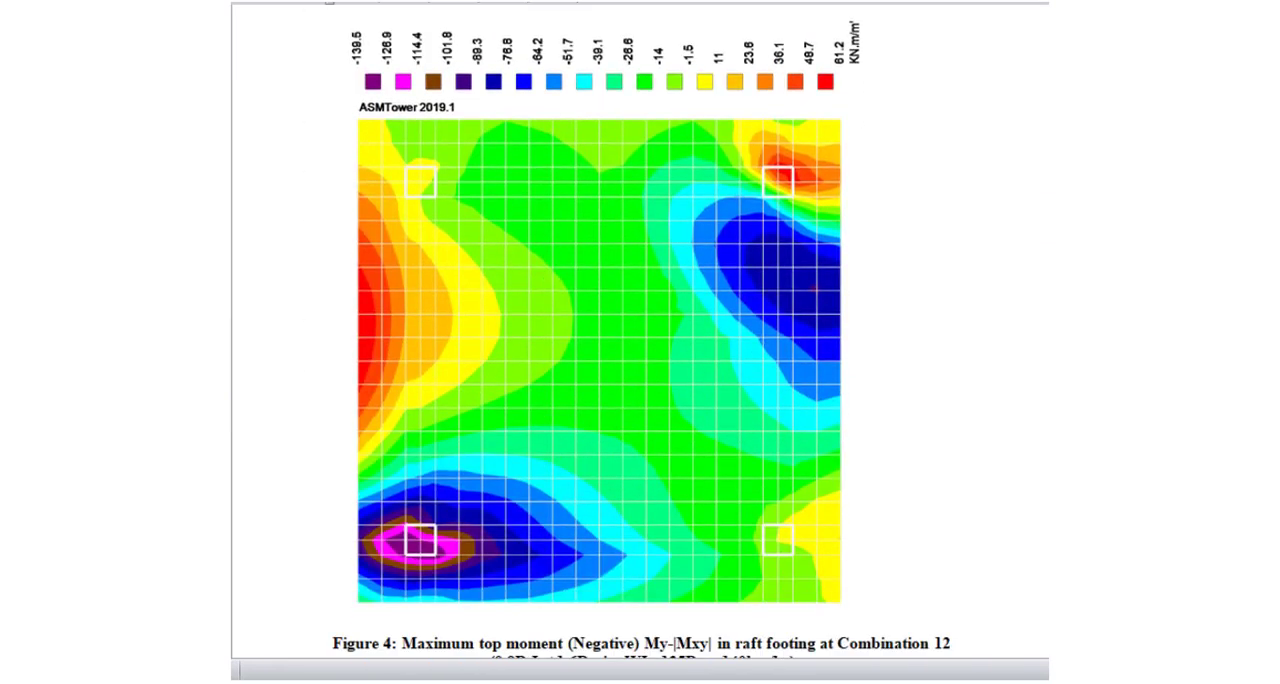
pyautogui.scroll(-1, 641, 331)
pyautogui.scroll(-1, 641, 331)
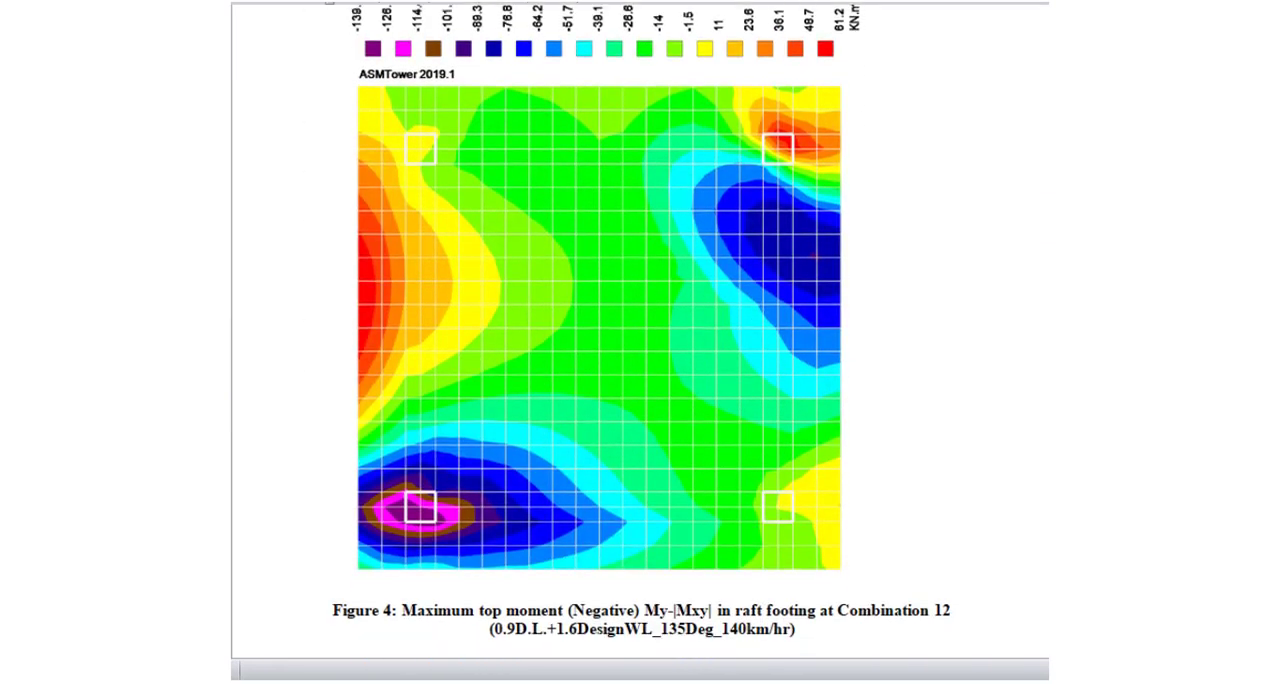
# Examine the report's contour figures for top moment My-|Mxy|, moment My and moment Mxy in the raft footing at Combination 12
pyautogui.scroll(-12, 1018, 443)
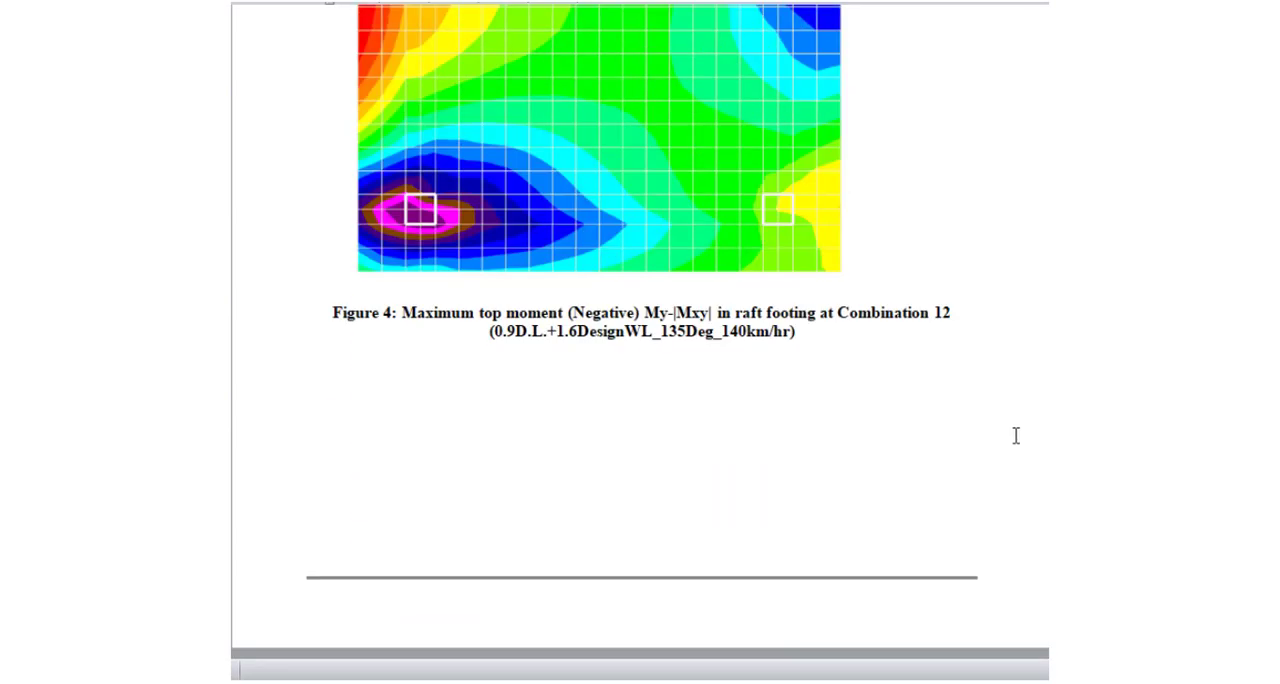
pyautogui.scroll(-8, 1018, 443)
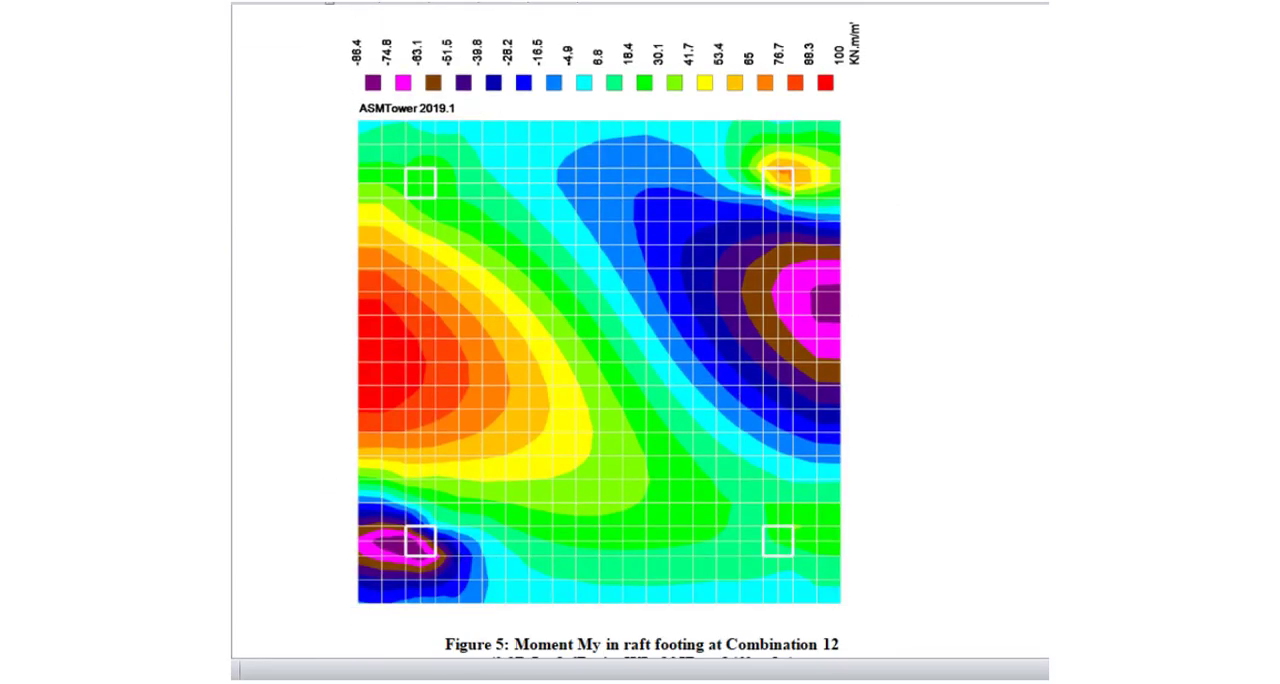
pyautogui.scroll(-2, 600, 332)
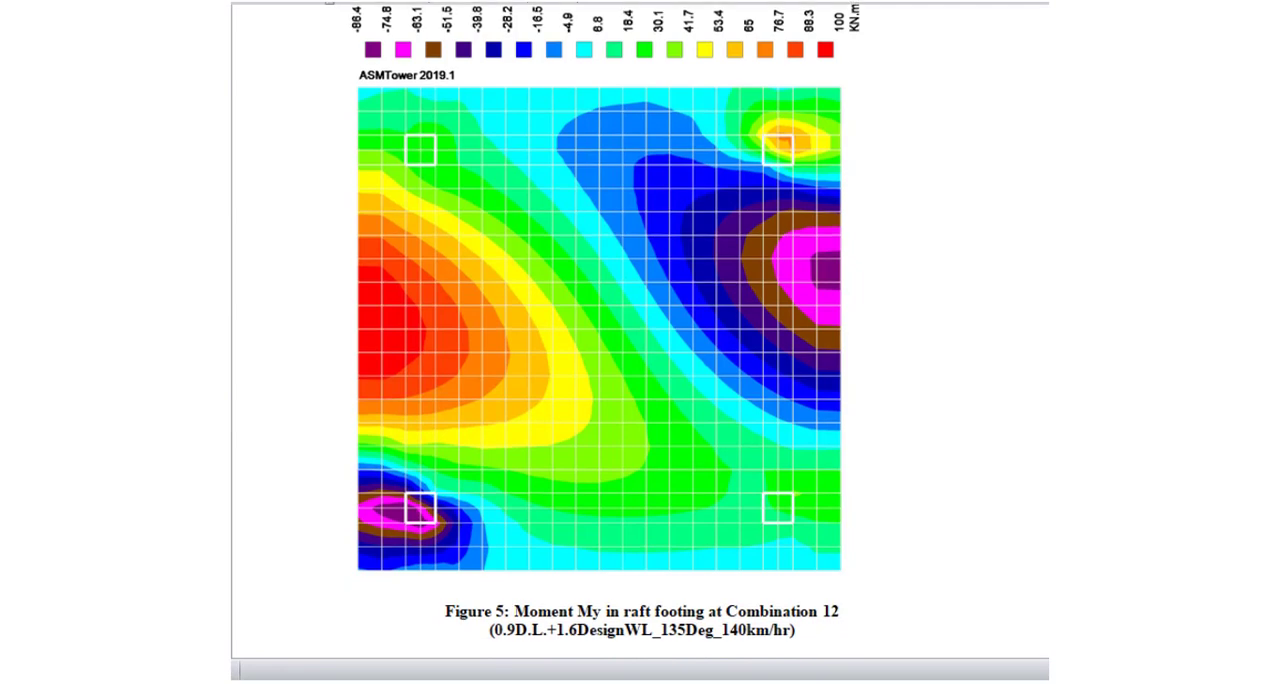
pyautogui.scroll(-18, 600, 340)
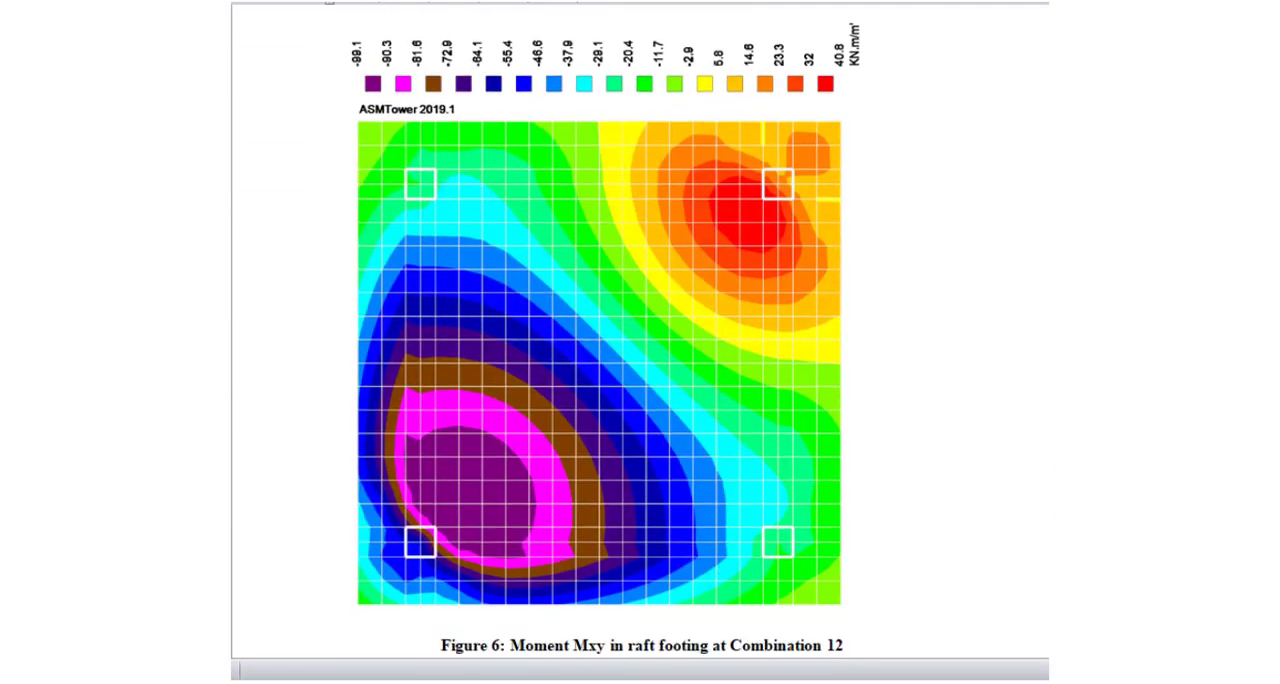
pyautogui.scroll(-1, 600, 340)
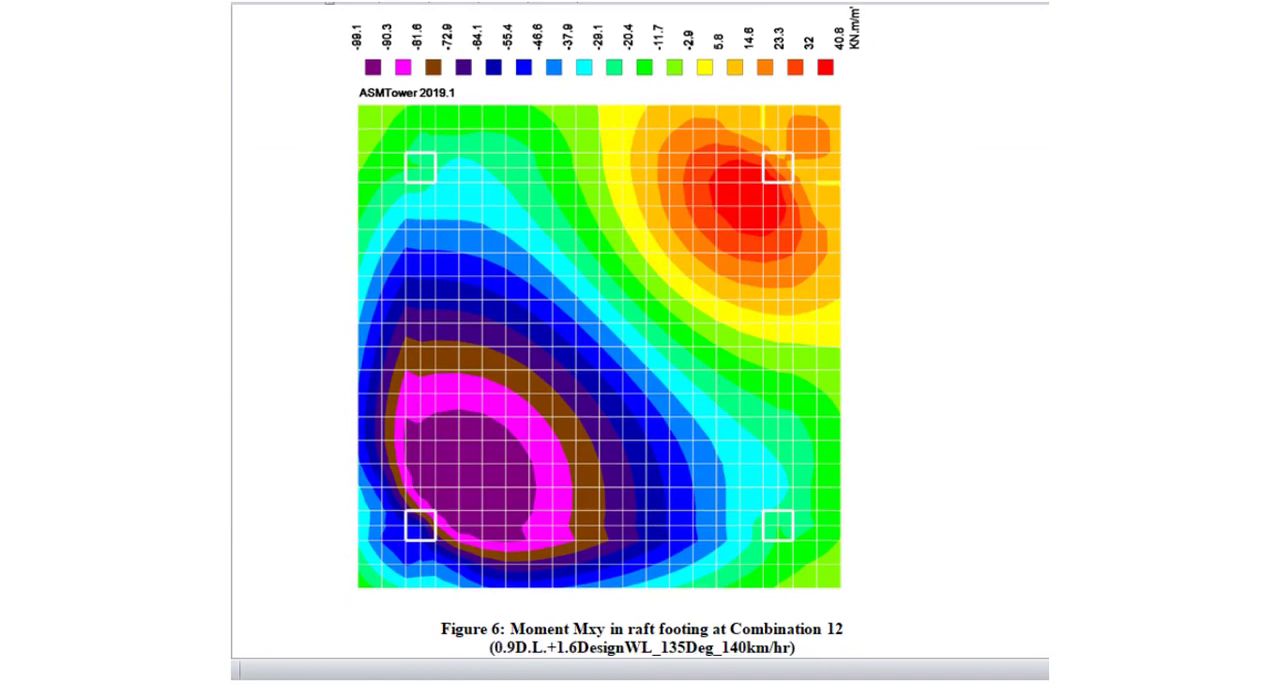
pyautogui.scroll(-20, 933, 410)
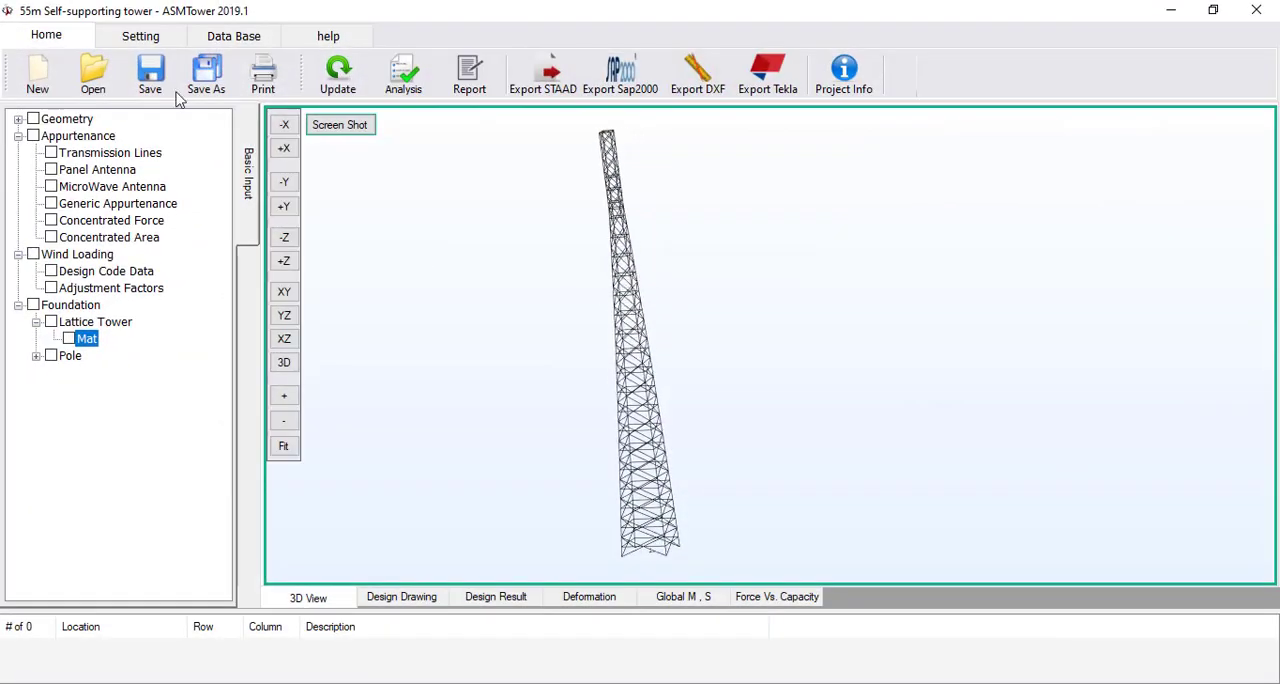
# Update the tower model and inspect the raft footing and its four columns beneath the tower legs in 3D
pyautogui.click(331, 88)
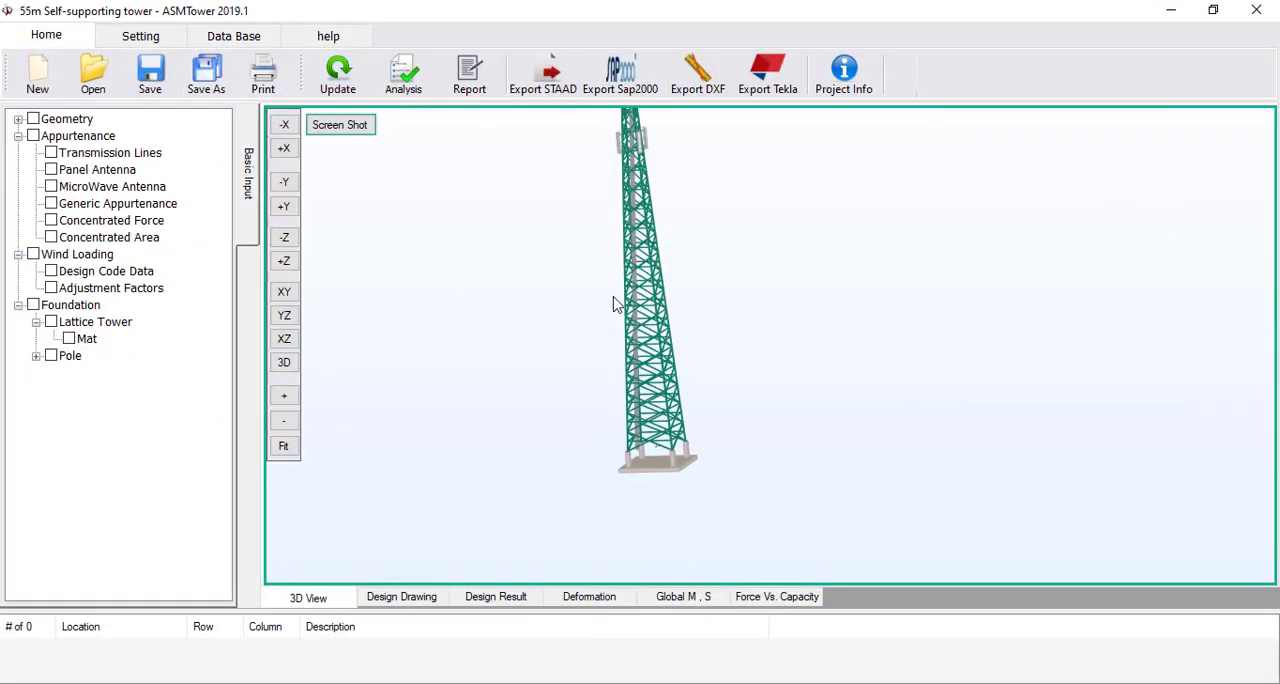
pyautogui.scroll(5, 643, 463)
pyautogui.moveTo(540, 482); pyautogui.dragTo(854, 392)
pyautogui.scroll(4, 817, 356)
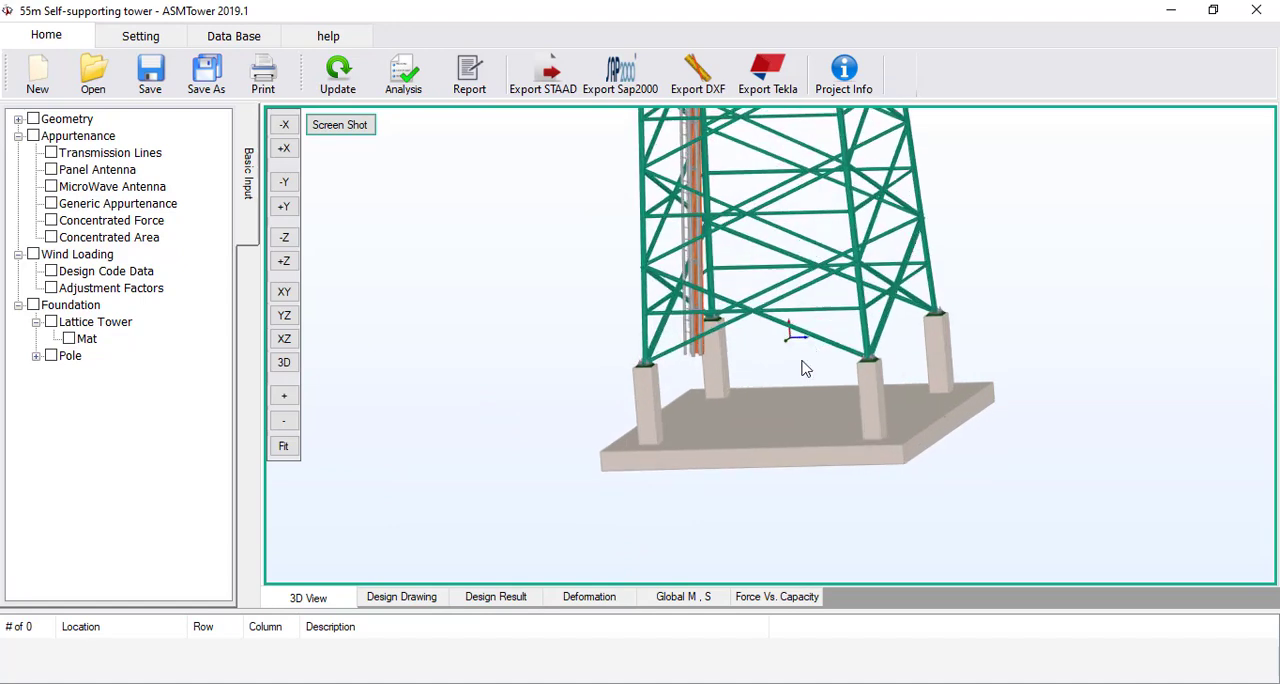
pyautogui.moveTo(816, 353); pyautogui.dragTo(683, 380)
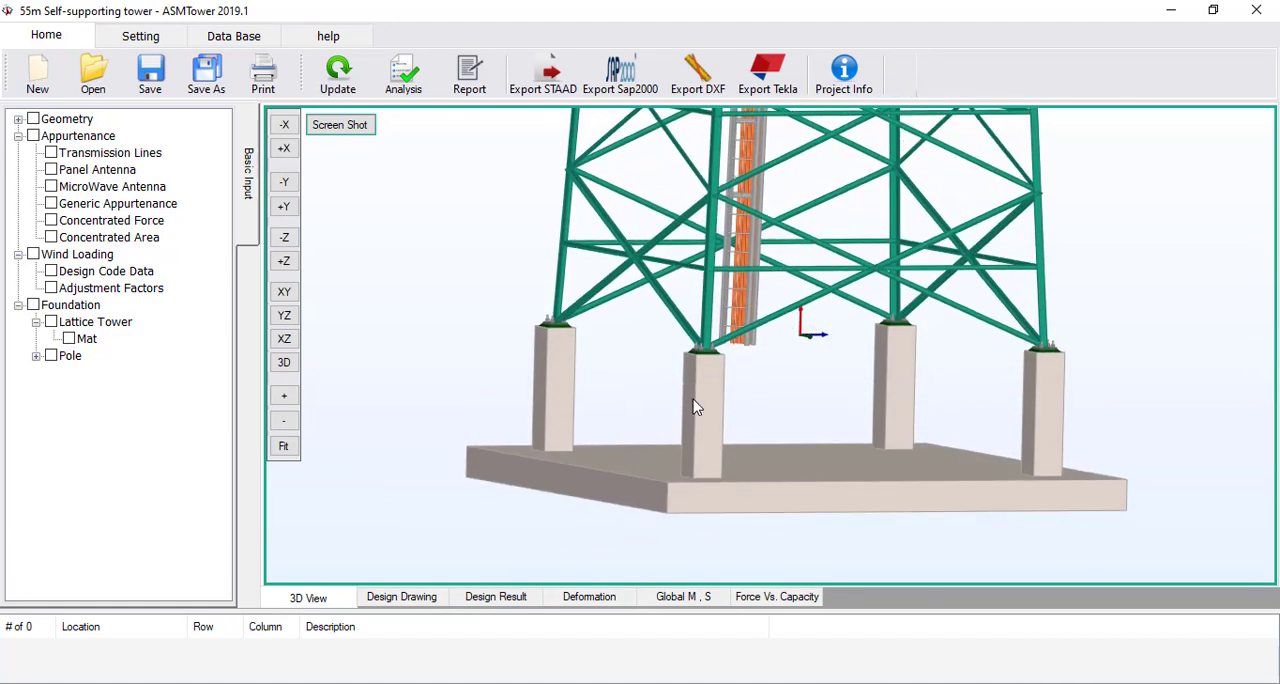
pyautogui.scroll(-4, 694, 400)
pyautogui.moveTo(728, 372); pyautogui.dragTo(805, 359)
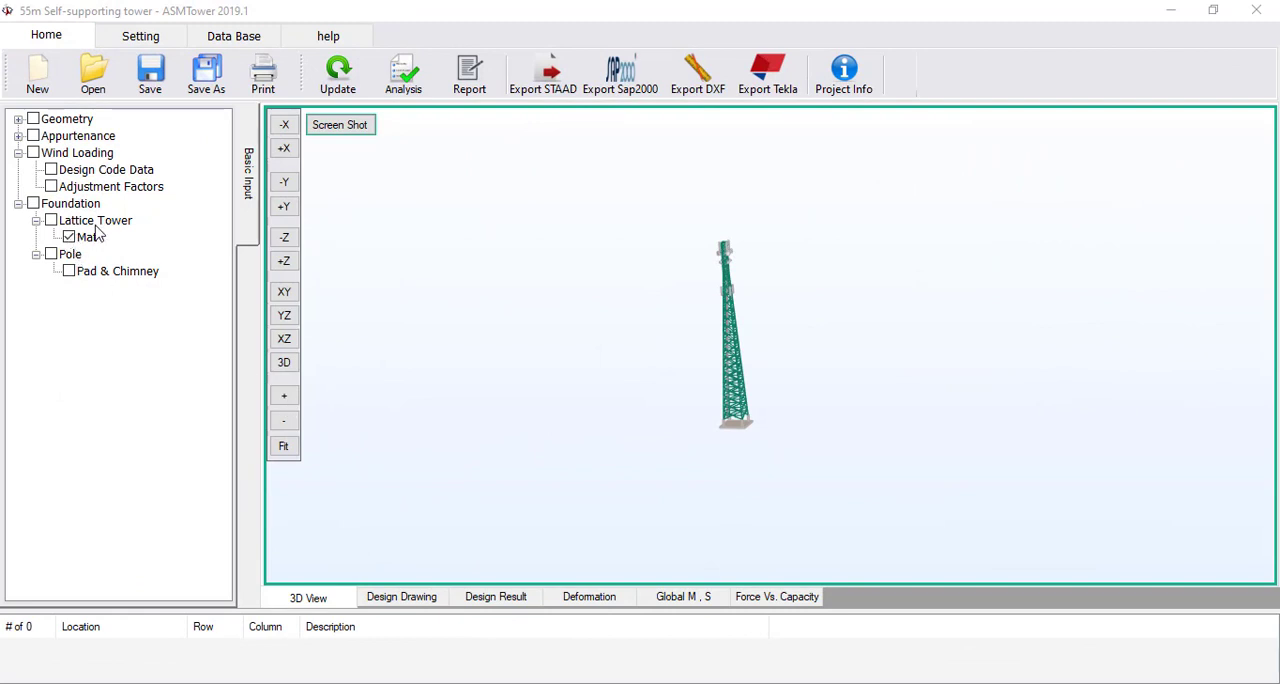
# Reopen the mat foundation without solving the model, and start generating its design drawing with the inputs updated
pyautogui.click(114, 270)
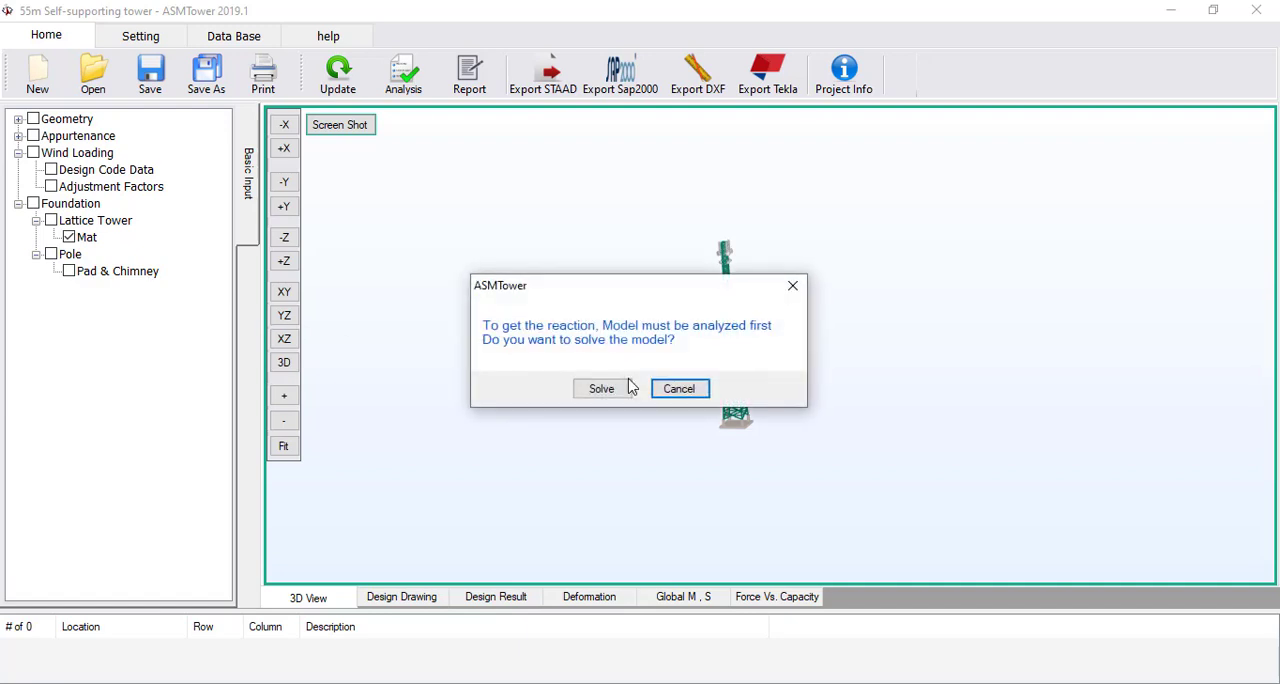
pyautogui.click(679, 389)
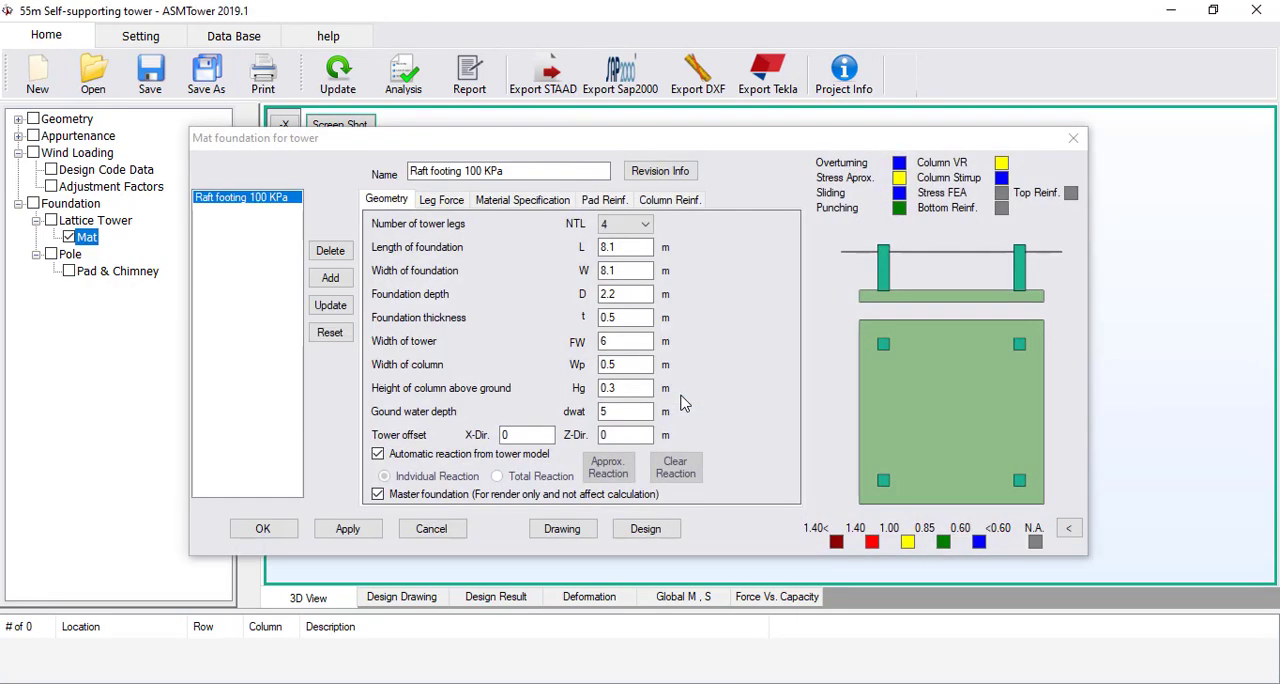
pyautogui.click(563, 538)
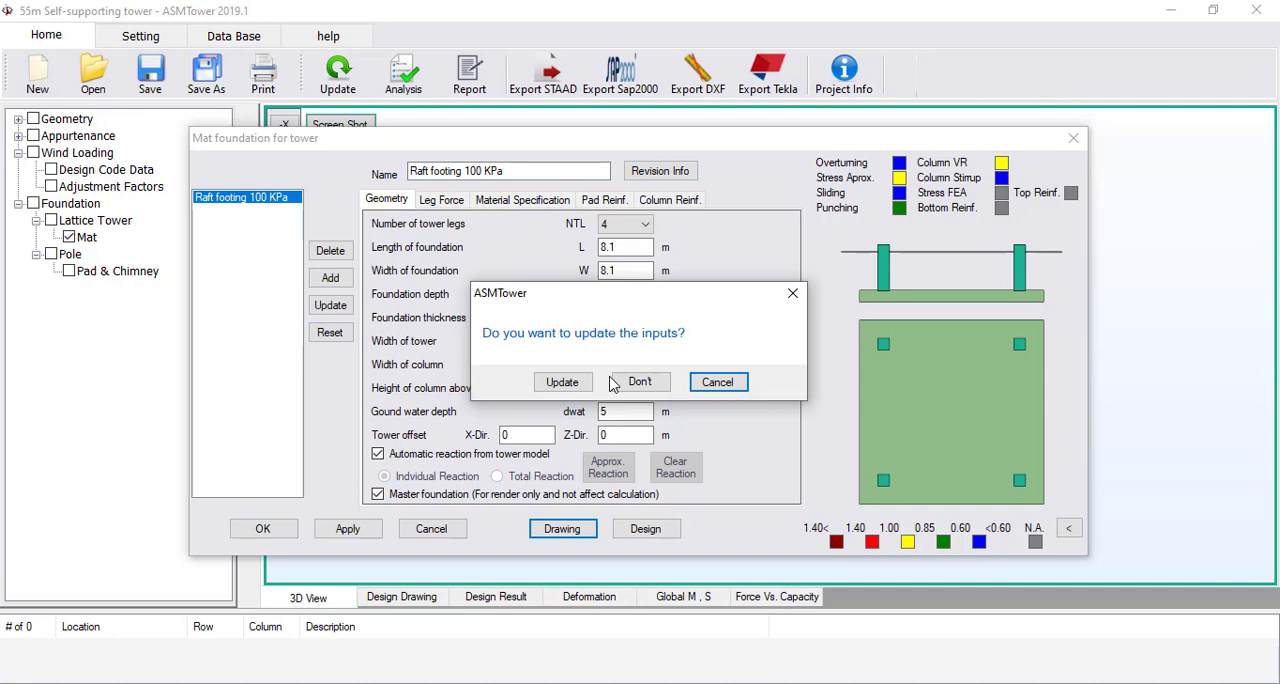
pyautogui.click(561, 382)
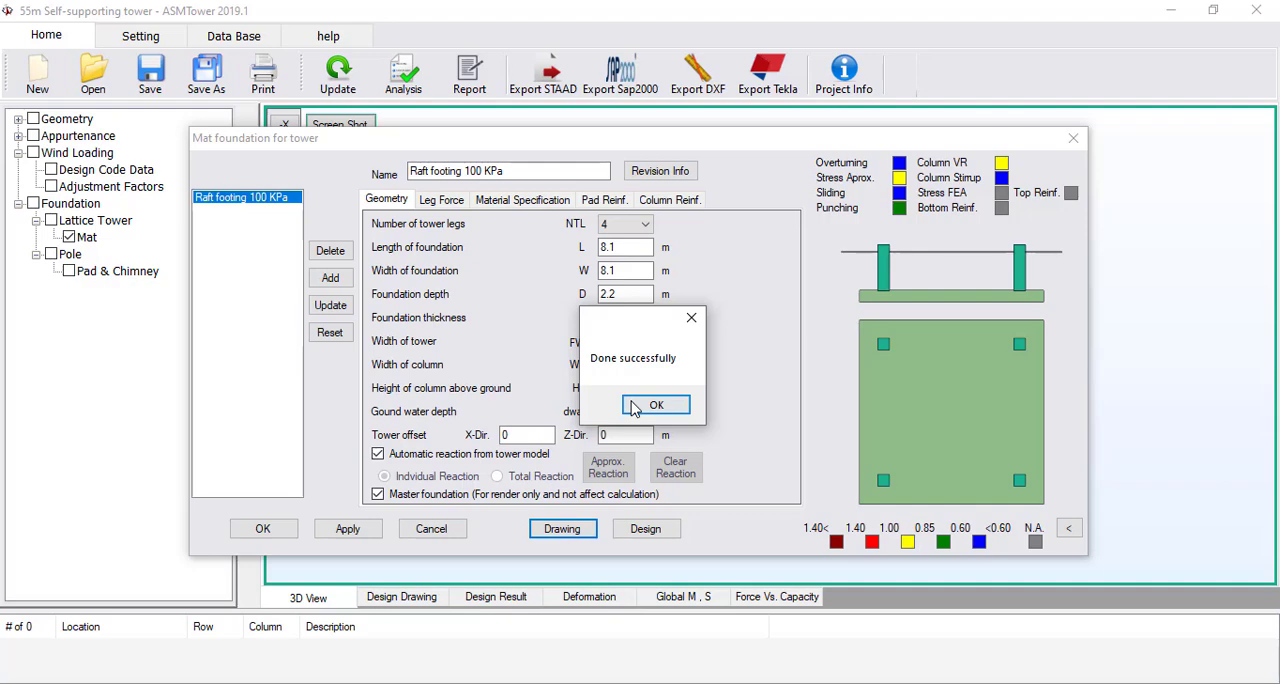
pyautogui.click(655, 405)
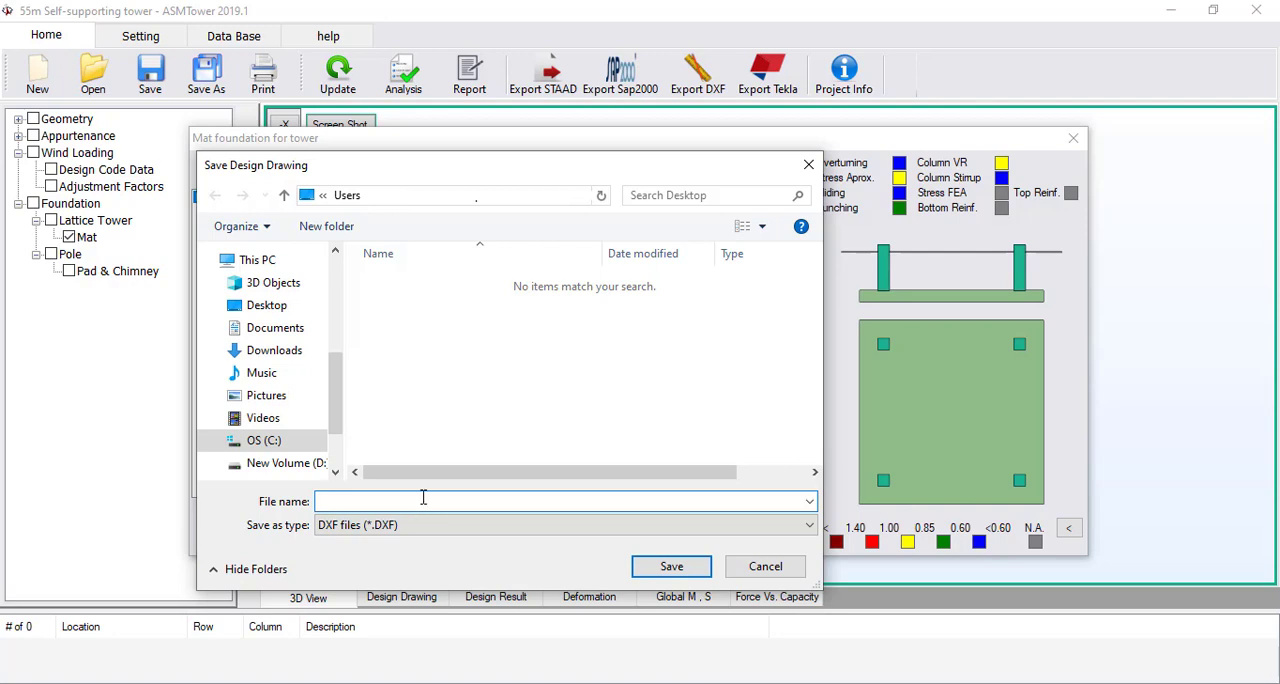
# Save the design drawing as a DXF file named "Foundation drawing"
pyautogui.write('Foundation drawing')
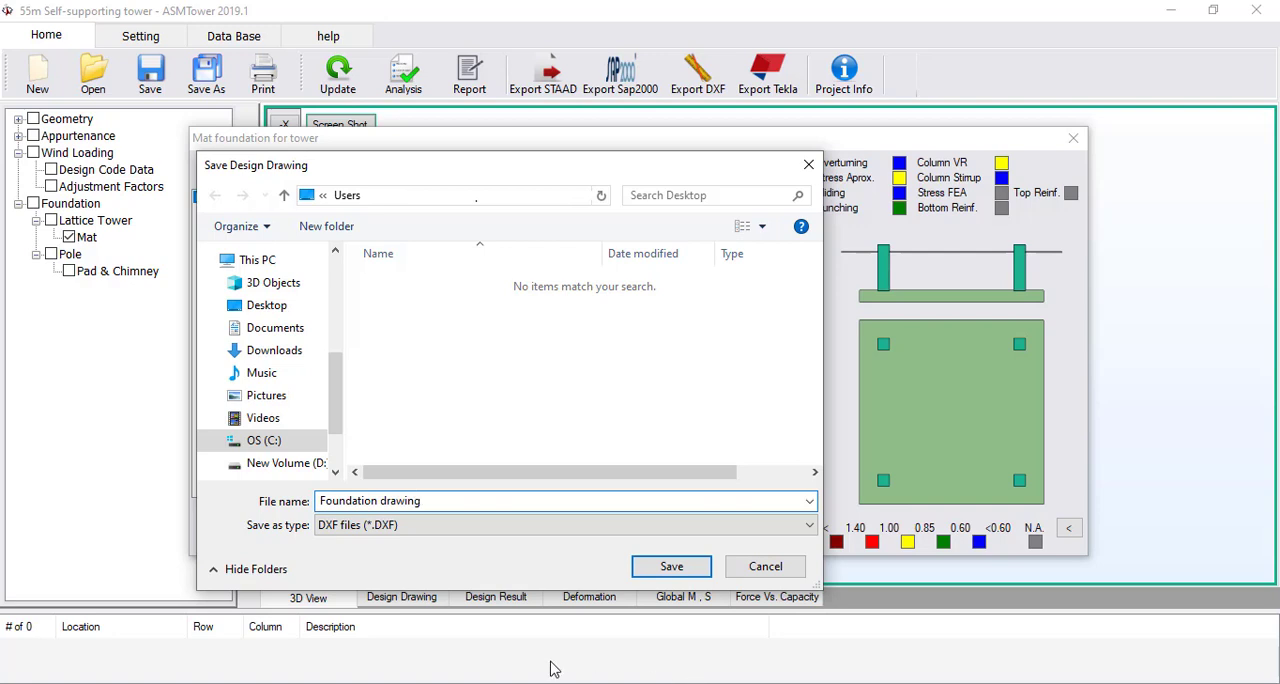
pyautogui.click(644, 568)
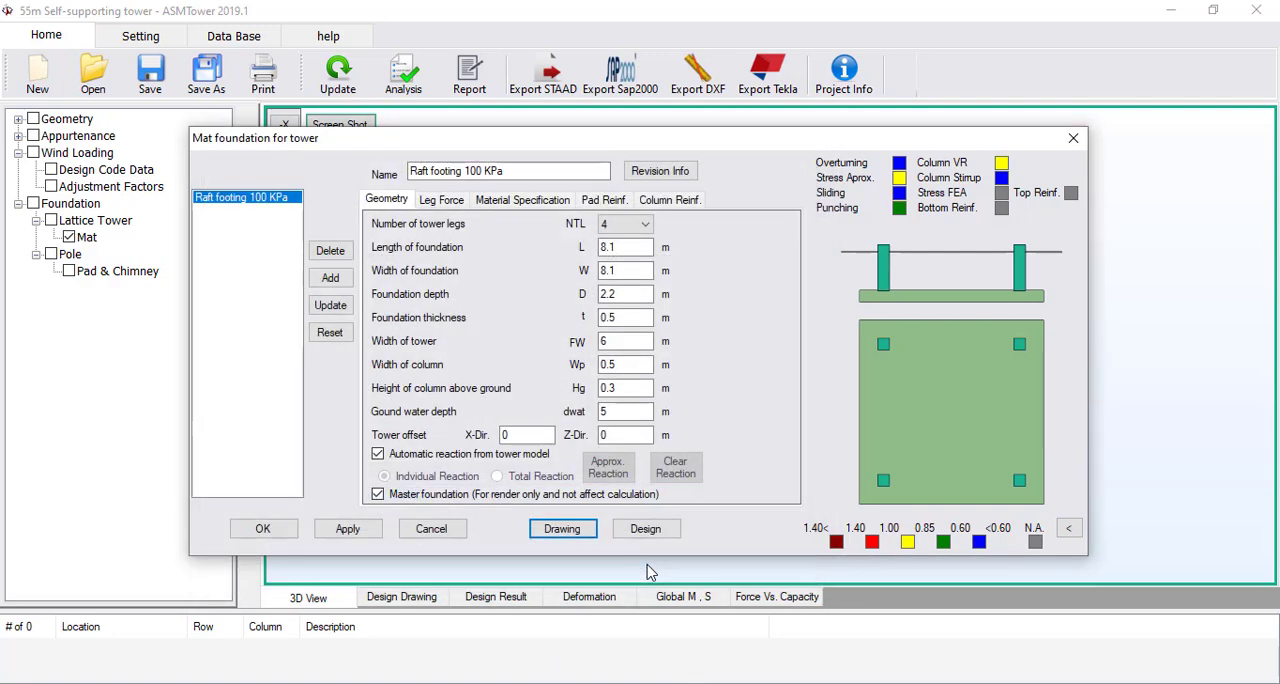